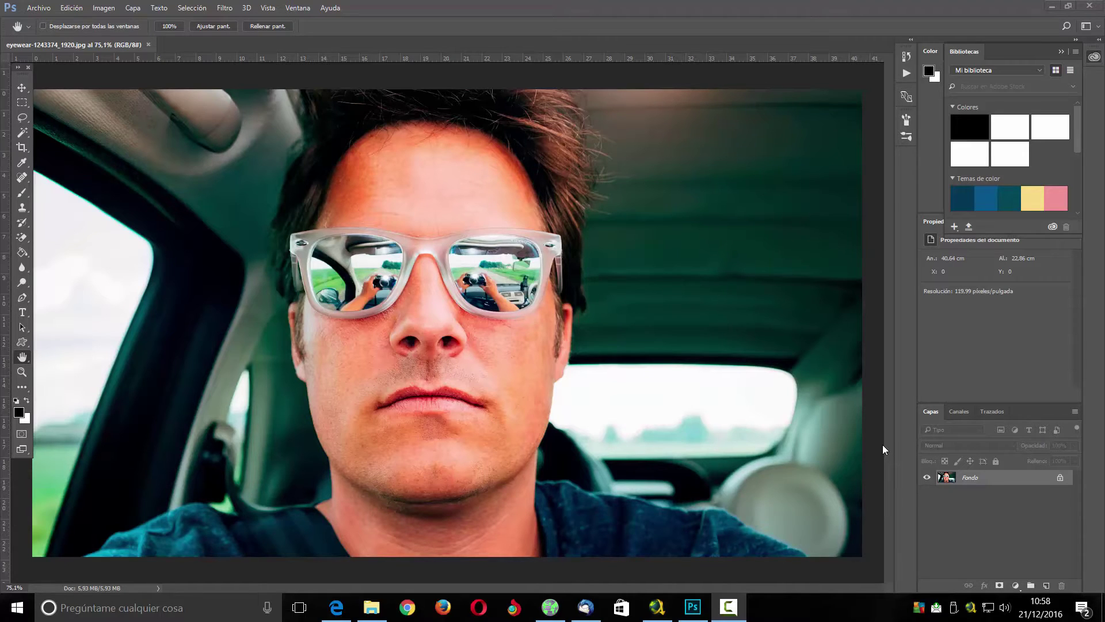
# Convert the Fondo layer to smart object Capa 0, preview Threshold at 128–166, then cancel
pyautogui.rightClick(968, 482)
pyautogui.click(984, 390)
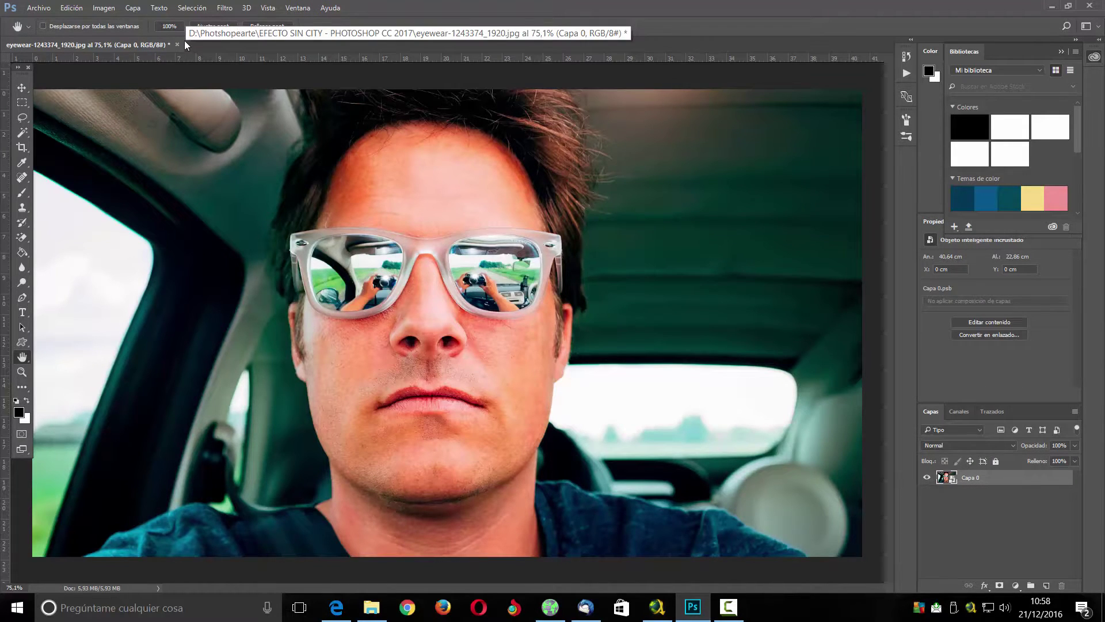
pyautogui.click(104, 8)
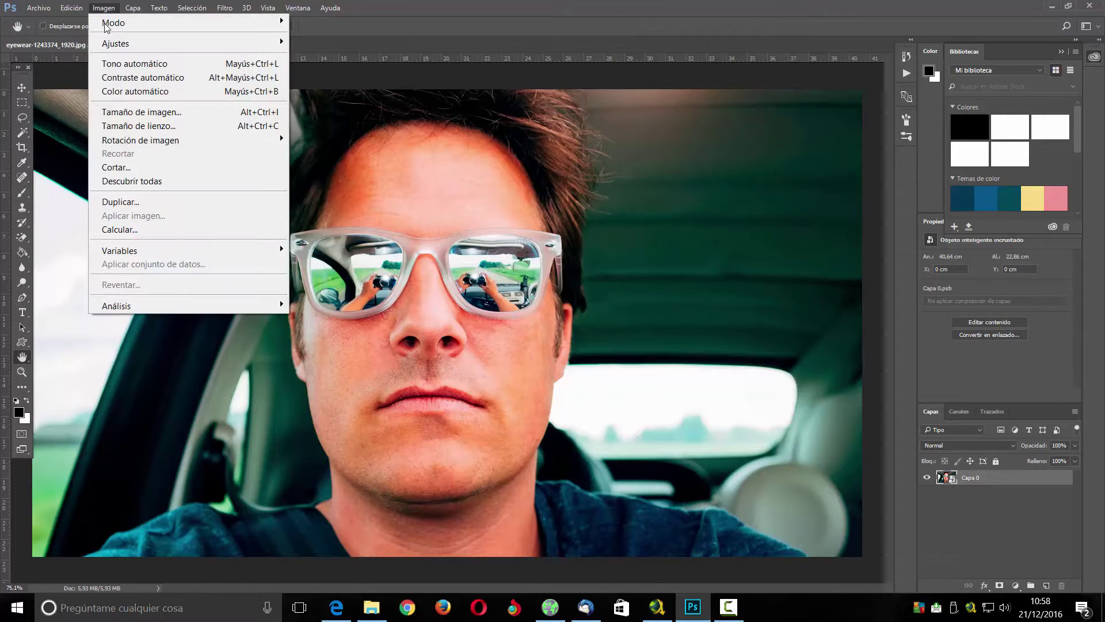
pyautogui.moveTo(190, 43)
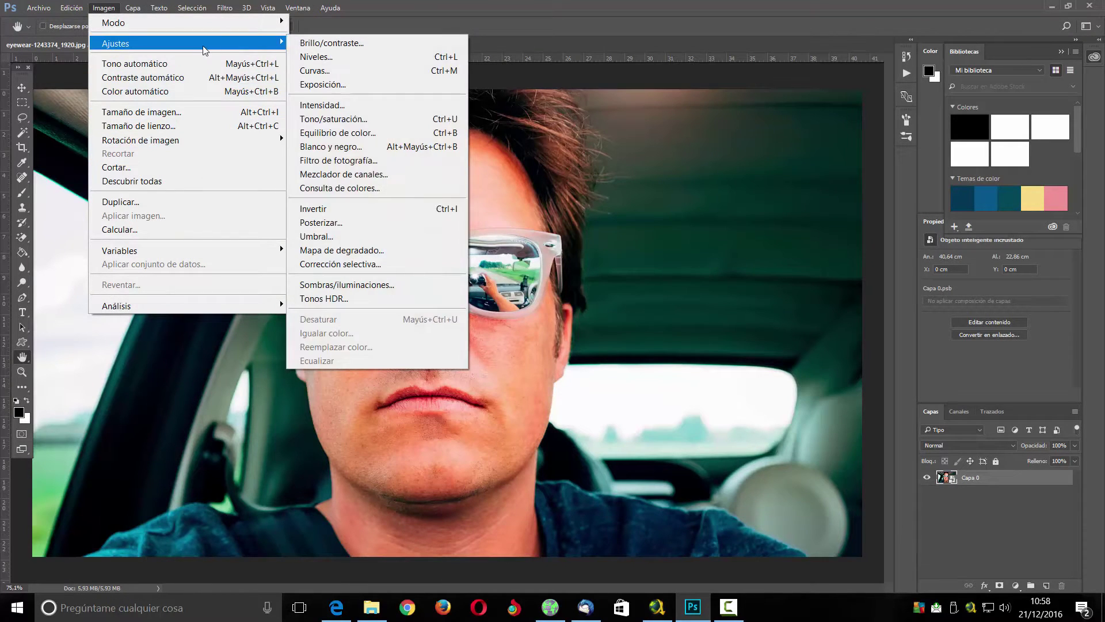
pyautogui.click(438, 232)
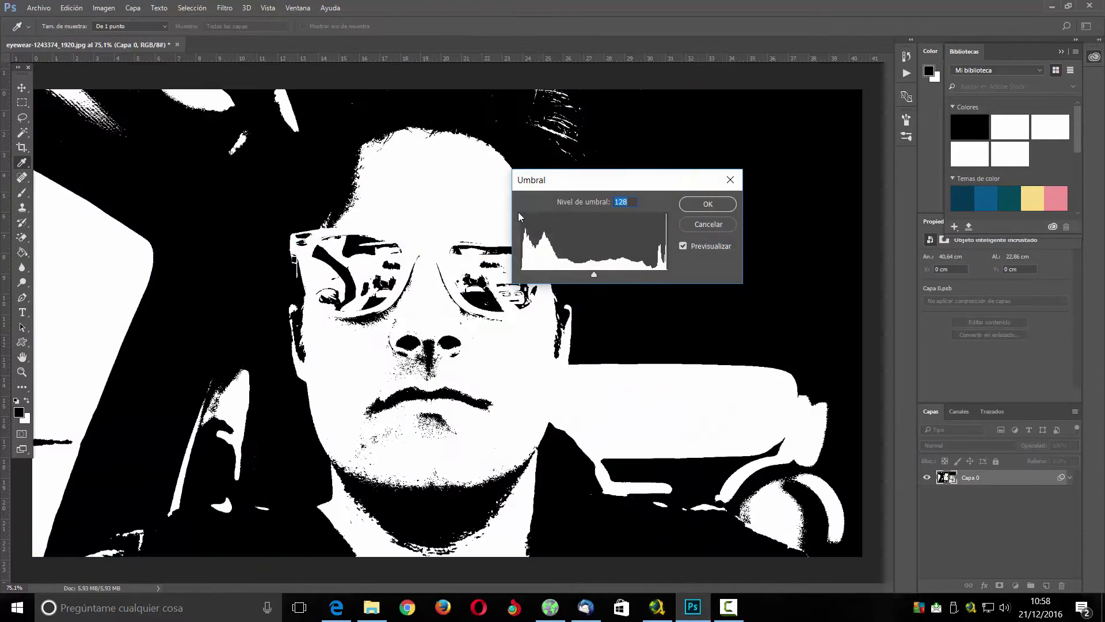
pyautogui.moveTo(591, 181)
pyautogui.mouseDown()
pyautogui.moveTo(624, 171)
pyautogui.moveTo(610, 172)
pyautogui.mouseUp()
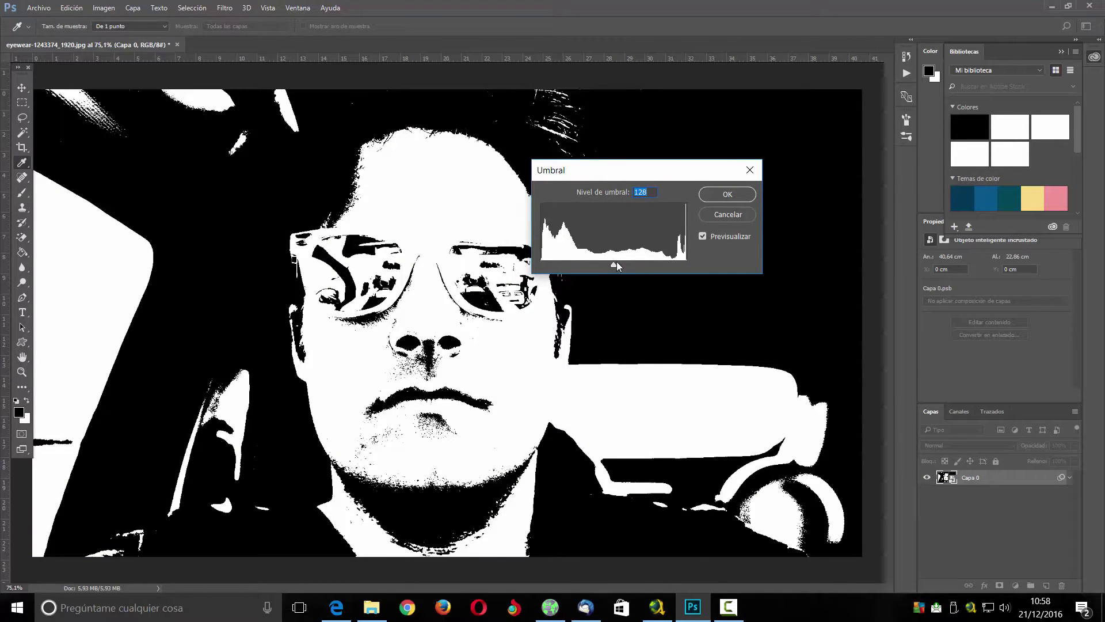
pyautogui.moveTo(615, 265); pyautogui.dragTo(636, 263)
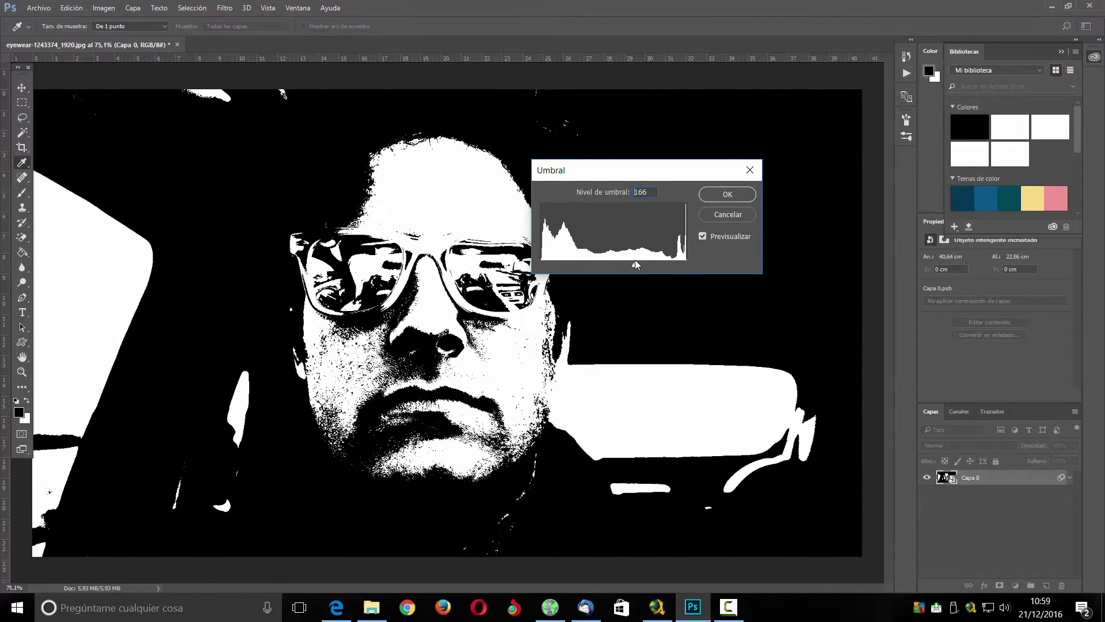
pyautogui.moveTo(636, 263); pyautogui.dragTo(629, 258)
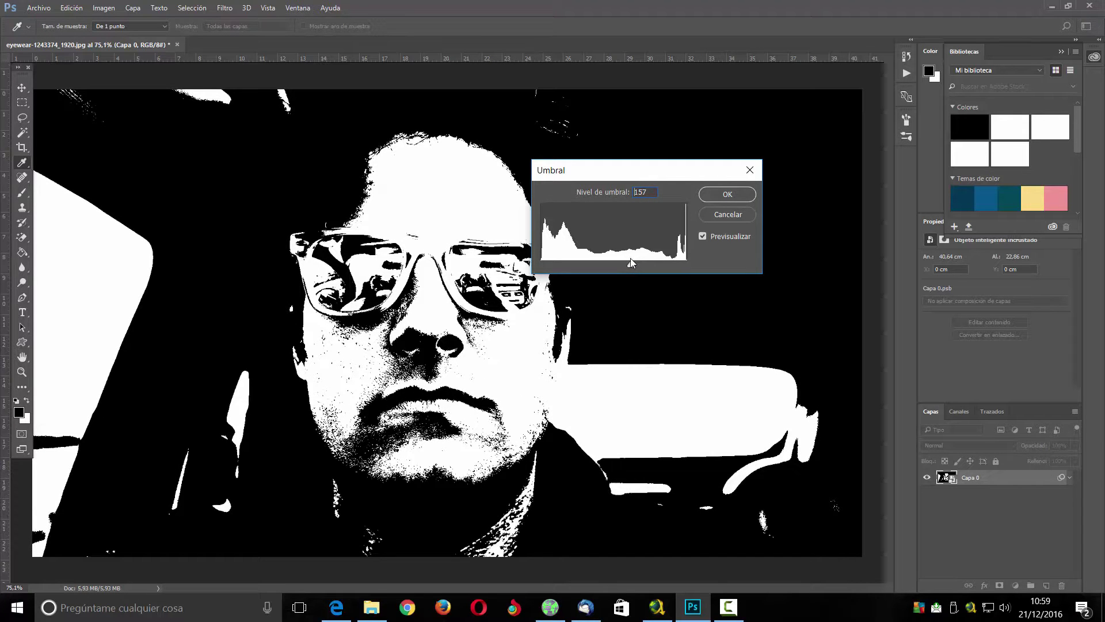
pyautogui.click(731, 215)
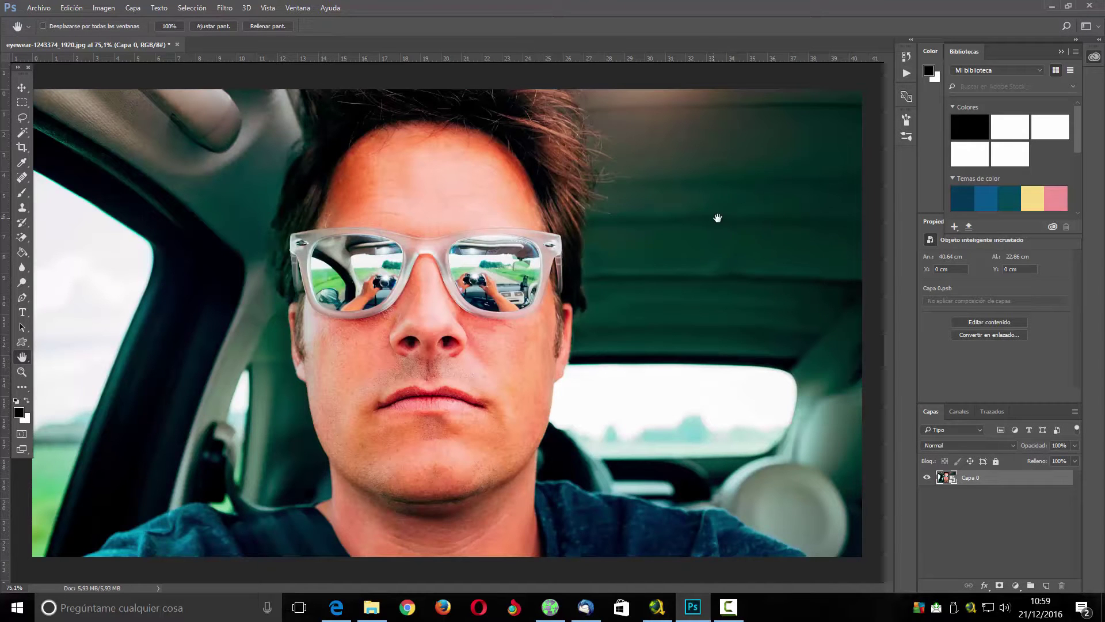
# Apply a Threshold smart filter at level 153 to Capa 0 and add an empty layer
pyautogui.click(104, 8)
pyautogui.moveTo(185, 43)
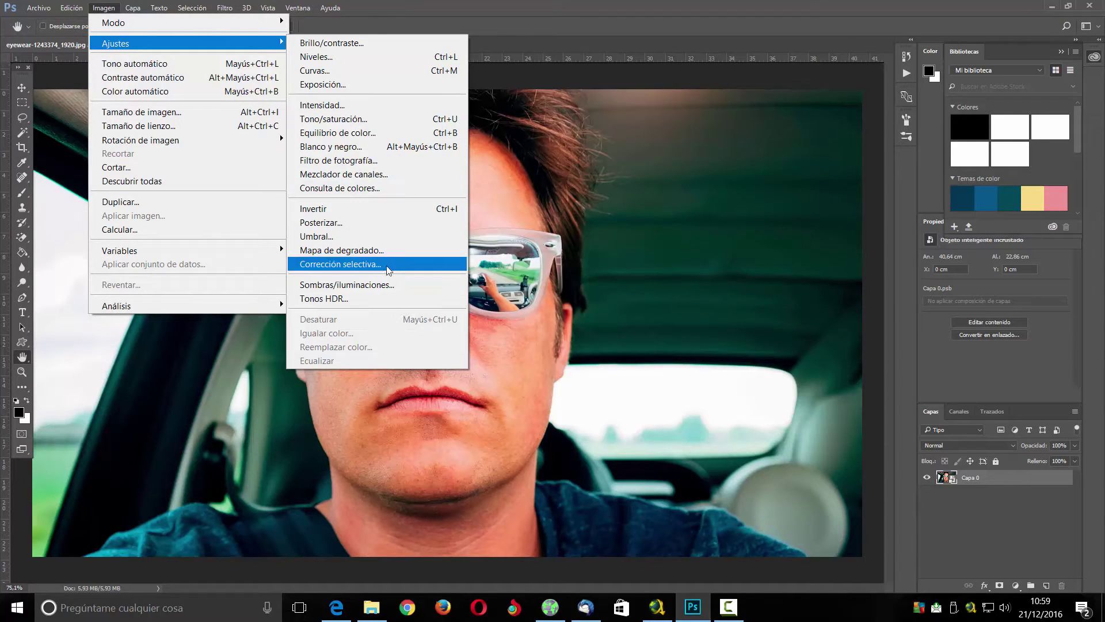
pyautogui.click(399, 234)
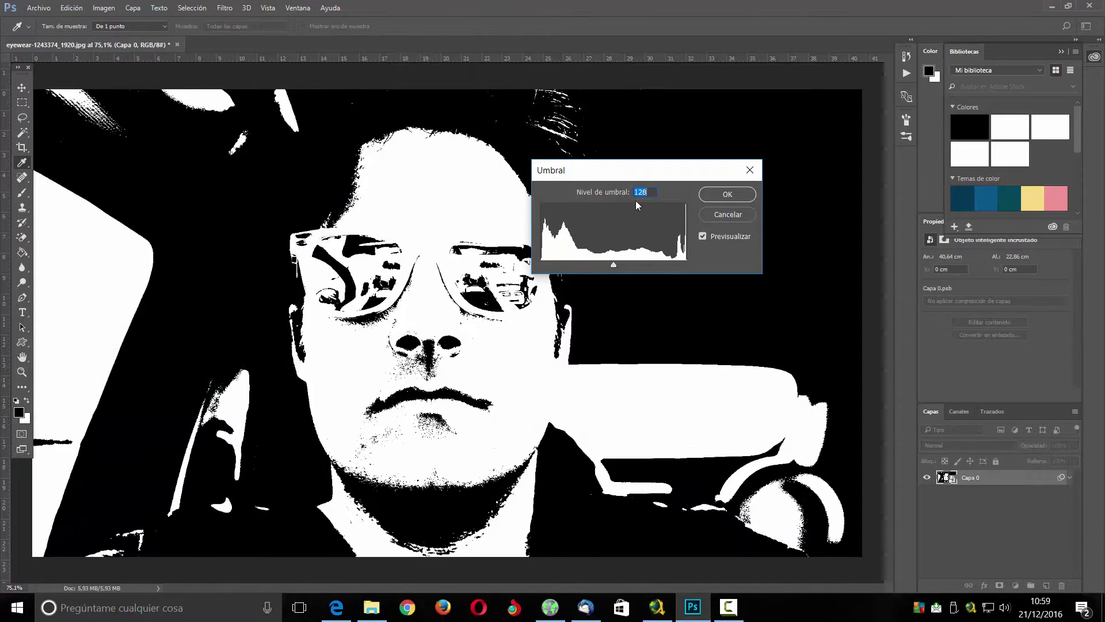
pyautogui.moveTo(613, 264); pyautogui.dragTo(627, 267)
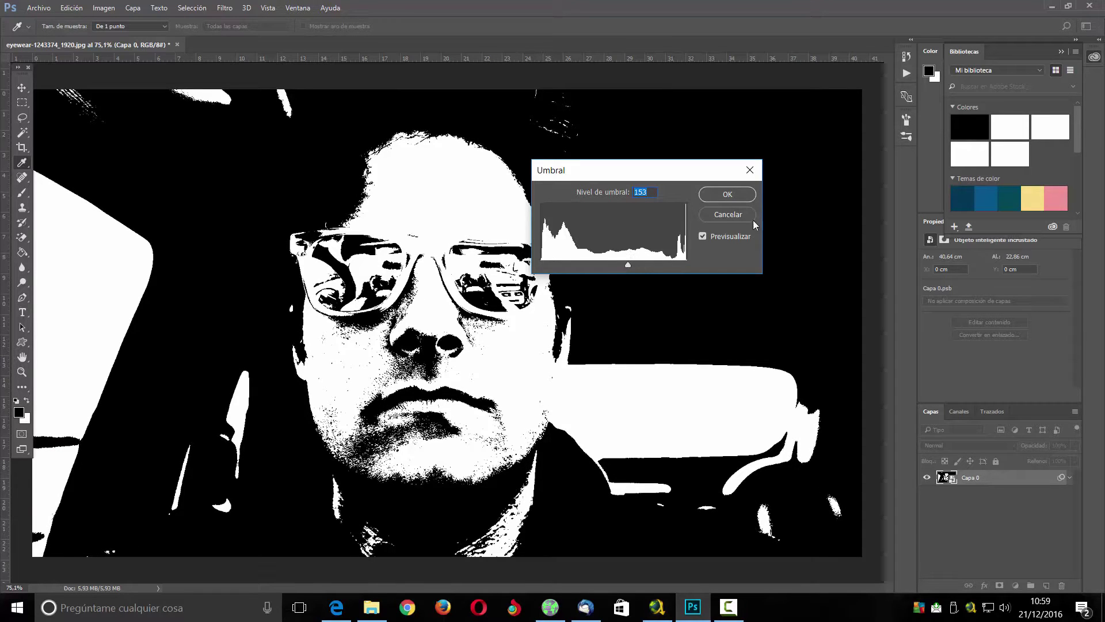
pyautogui.click(725, 196)
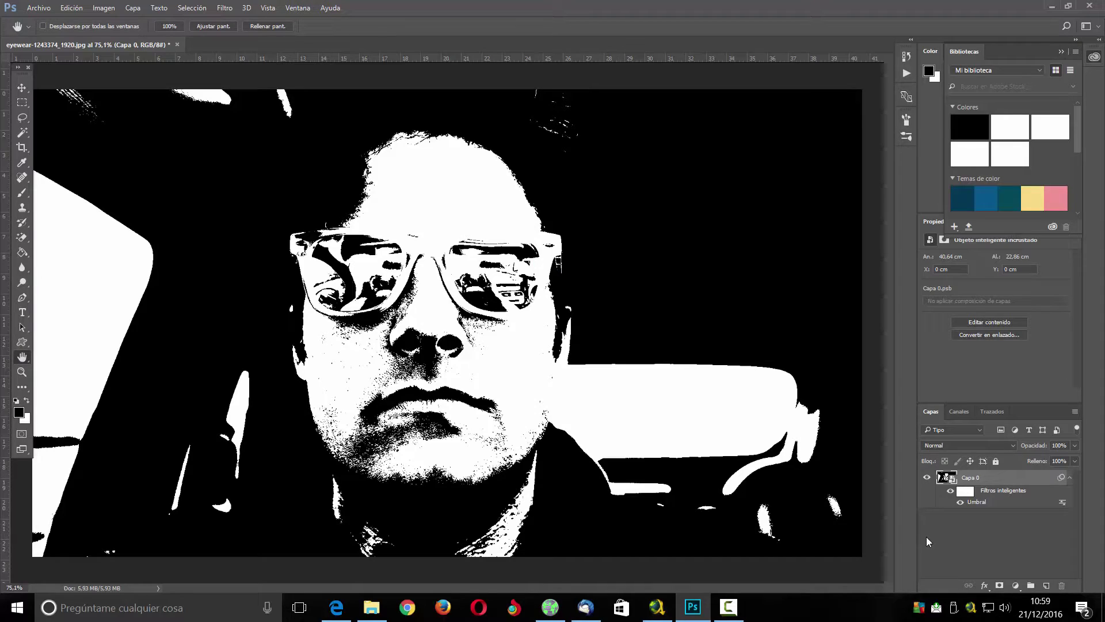
pyautogui.click(1047, 586)
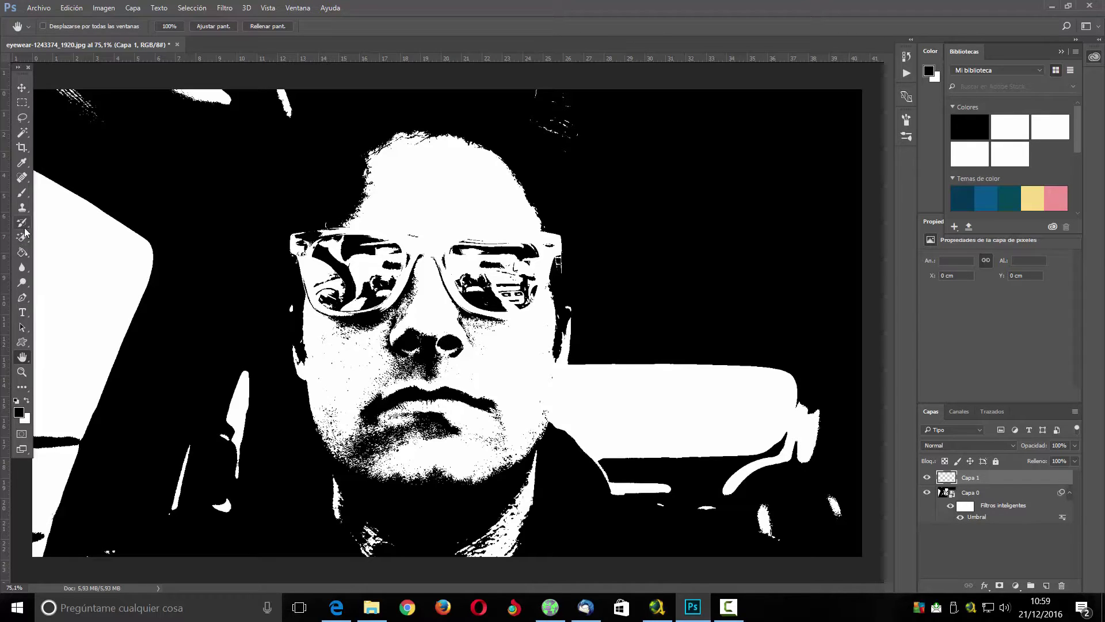
# With the Brush tool, paint black over the white areas along the left and top edges
pyautogui.click(26, 195)
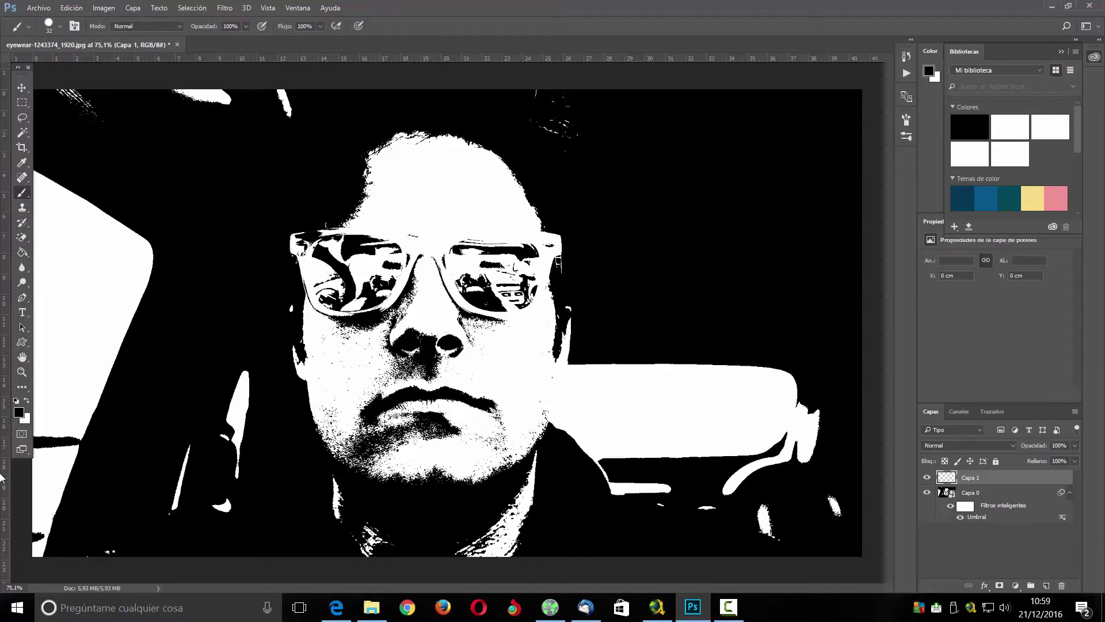
pyautogui.click(61, 26)
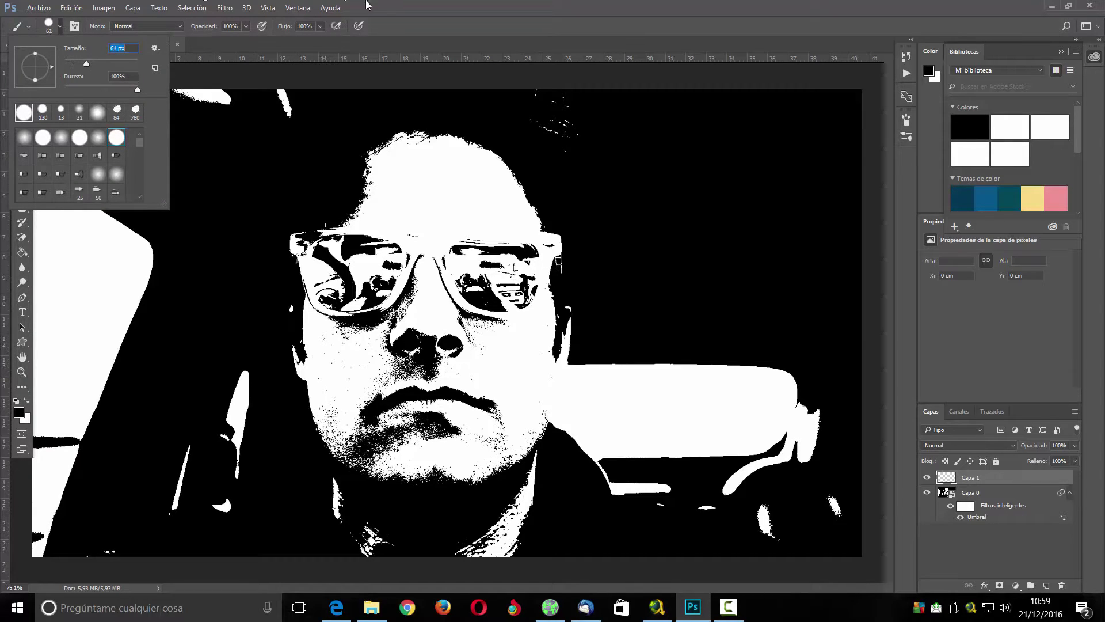
pyautogui.press('Return')
pyautogui.moveTo(40, 546); pyautogui.dragTo(40, 173)
pyautogui.moveTo(88, 95); pyautogui.dragTo(262, 94)
pyautogui.moveTo(71, 232)
pyautogui.mouseDown()
pyautogui.moveTo(67, 382)
pyautogui.moveTo(55, 397)
pyautogui.moveTo(80, 369)
pyautogui.moveTo(49, 380)
pyautogui.moveTo(81, 219)
pyautogui.moveTo(106, 356)
pyautogui.moveTo(135, 231)
pyautogui.moveTo(98, 224)
pyautogui.mouseUp()
pyautogui.moveTo(39, 271); pyautogui.dragTo(37, 214)
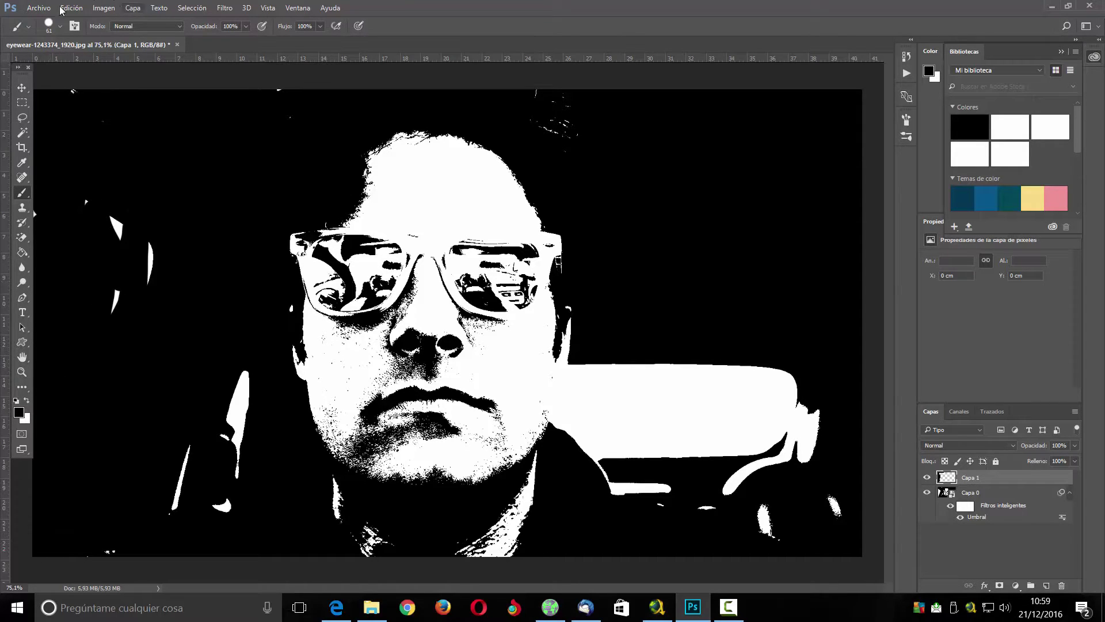
# With a 183 px brush, paint out left-side white specks and the white shape at lower right
pyautogui.click(60, 26)
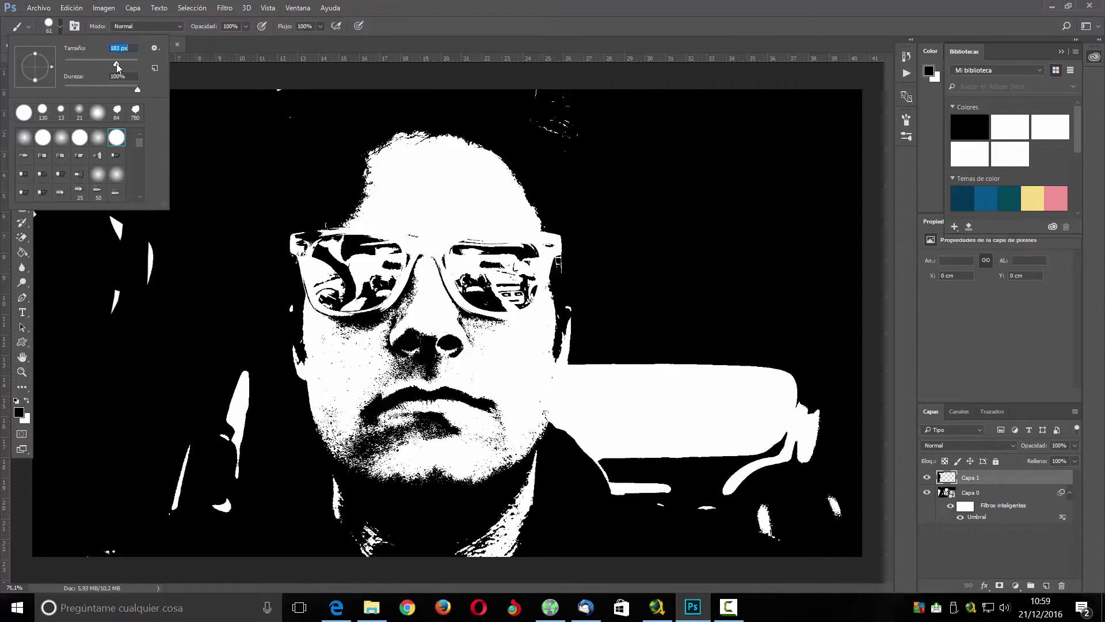
pyautogui.press('Return')
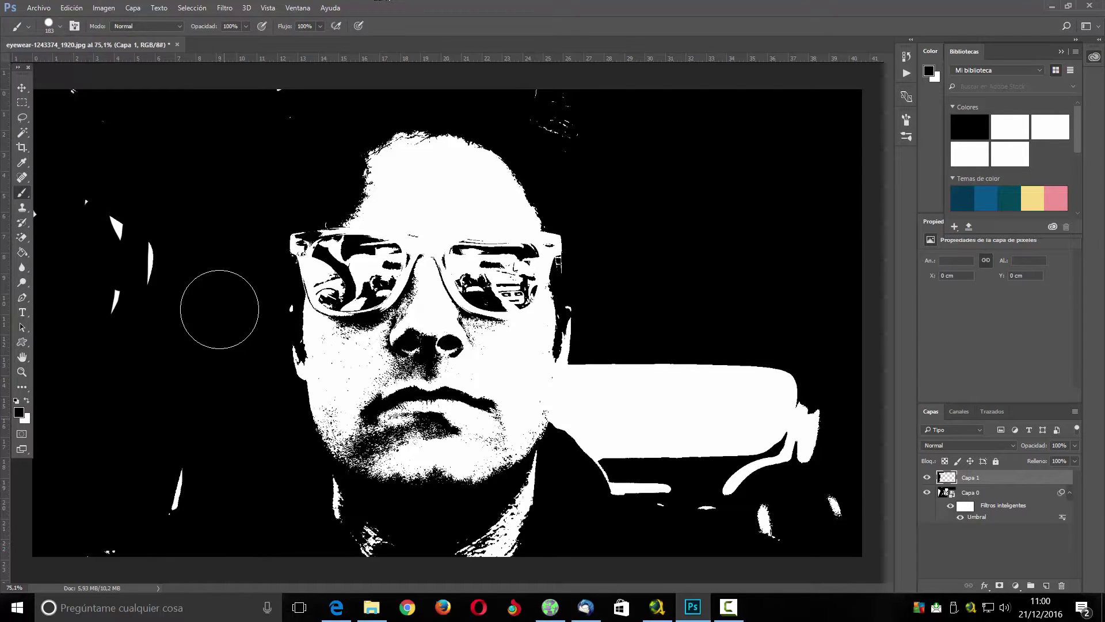
pyautogui.moveTo(88, 241)
pyautogui.mouseDown()
pyautogui.moveTo(137, 392)
pyautogui.moveTo(153, 552)
pyautogui.moveTo(118, 549)
pyautogui.mouseUp()
pyautogui.moveTo(267, 99); pyautogui.dragTo(279, 99)
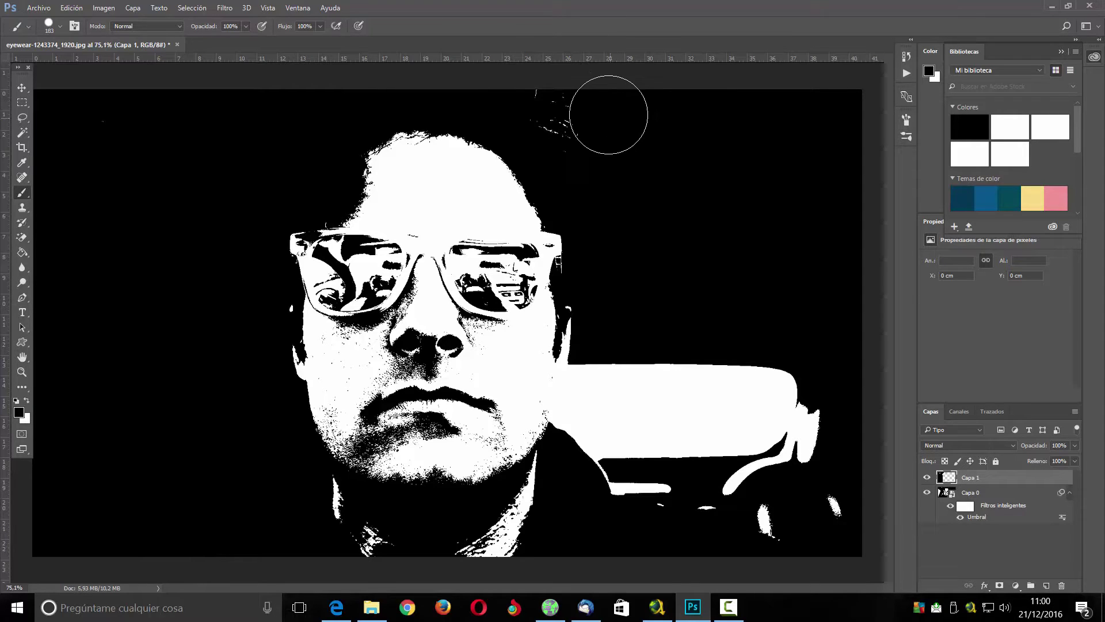
pyautogui.moveTo(817, 391)
pyautogui.mouseDown()
pyautogui.moveTo(835, 496)
pyautogui.moveTo(775, 456)
pyautogui.moveTo(634, 483)
pyautogui.moveTo(751, 420)
pyautogui.moveTo(684, 464)
pyautogui.moveTo(694, 371)
pyautogui.moveTo(609, 451)
pyautogui.moveTo(625, 395)
pyautogui.moveTo(594, 431)
pyautogui.moveTo(612, 382)
pyautogui.moveTo(592, 424)
pyautogui.mouseUp()
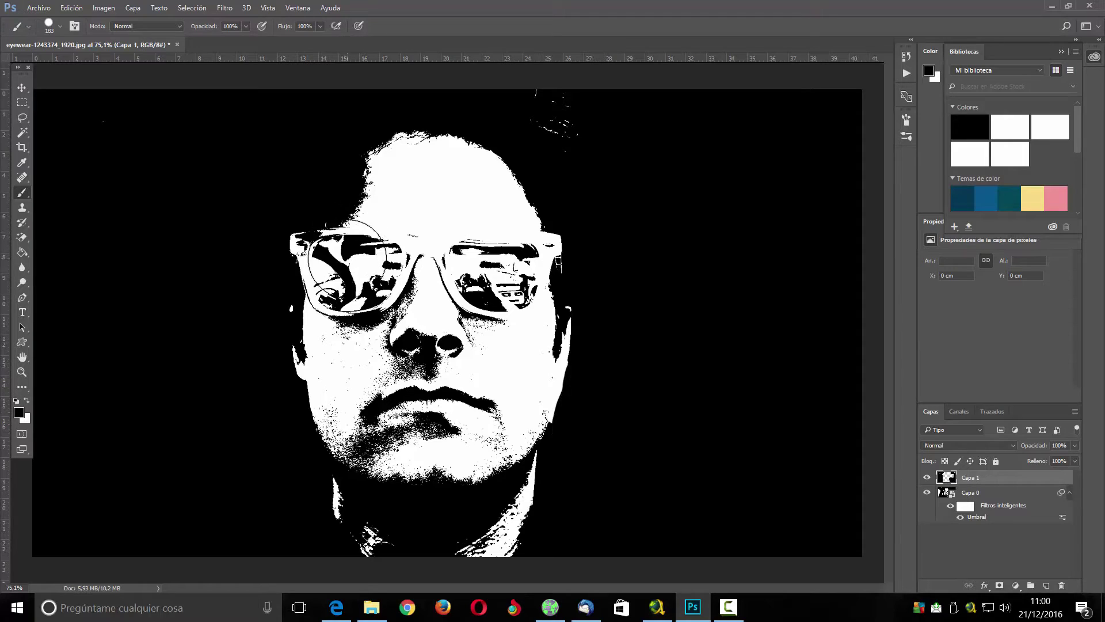
pyautogui.click(60, 26)
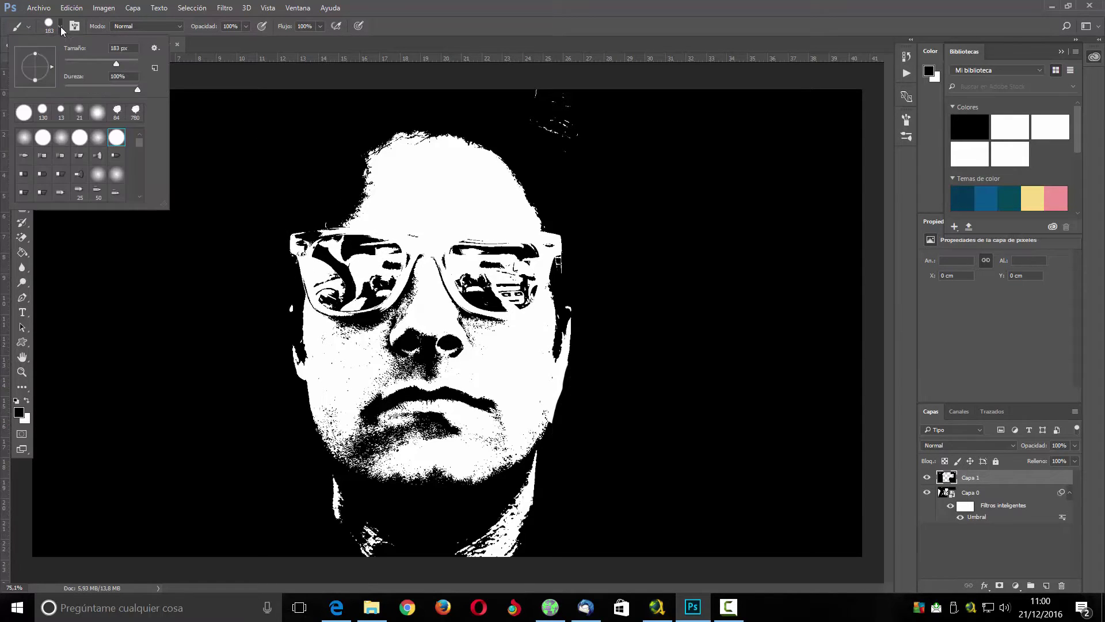
# Paint both sunglass lenses solid black with a 55 px brush, then add empty layer Capa 2
pyautogui.moveTo(109, 67); pyautogui.dragTo(86, 70)
pyautogui.press('Return')
pyautogui.moveTo(322, 297); pyautogui.dragTo(337, 253)
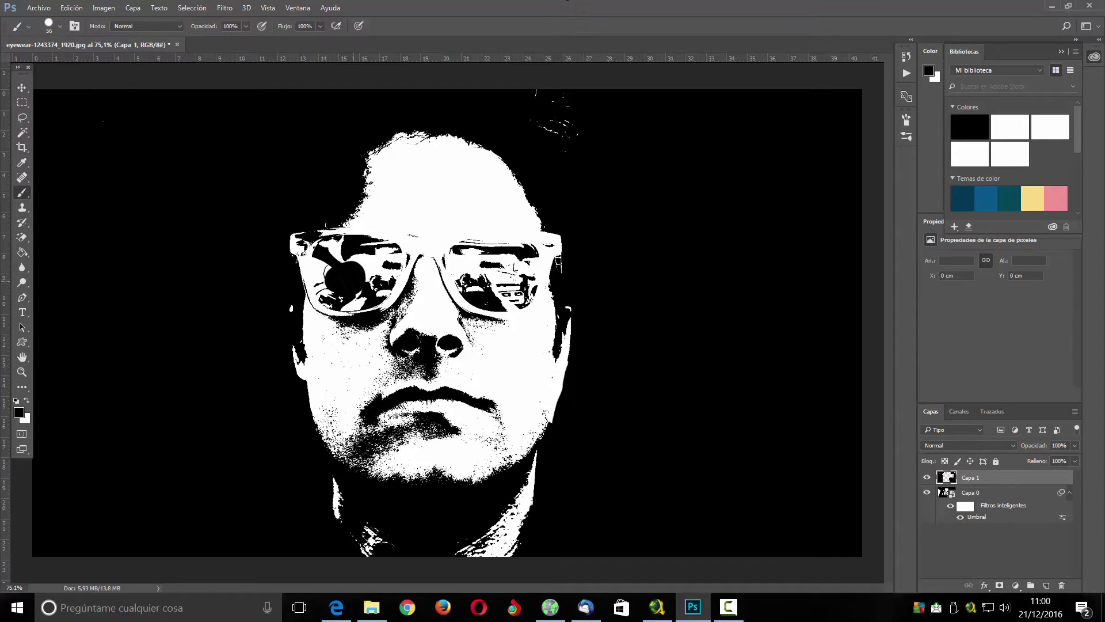
pyautogui.moveTo(362, 257); pyautogui.dragTo(364, 265)
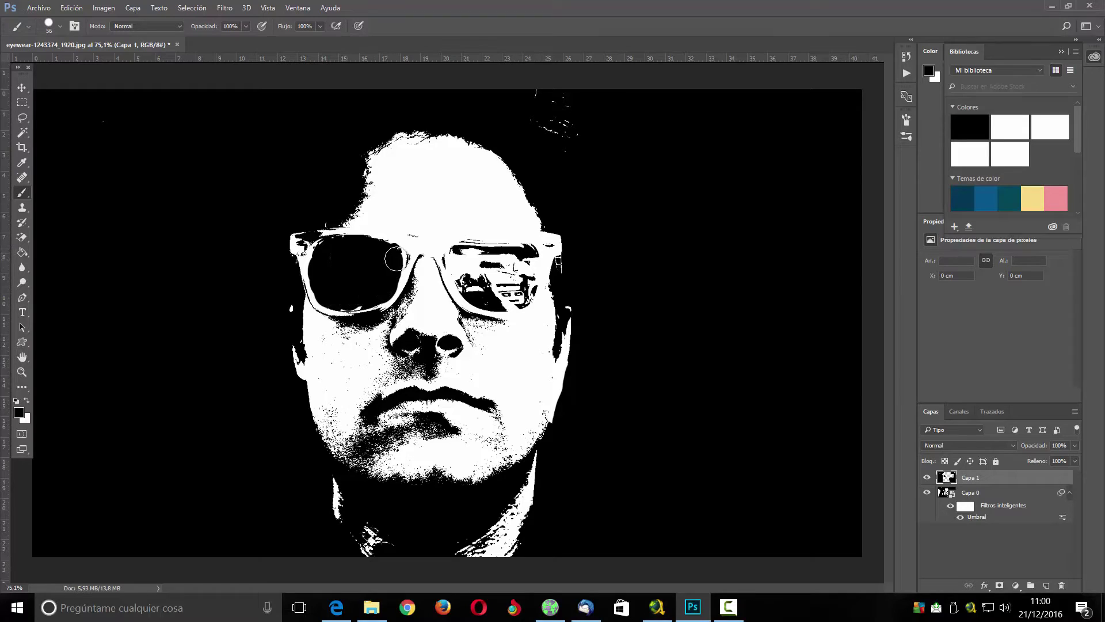
pyautogui.moveTo(498, 275)
pyautogui.mouseDown()
pyautogui.moveTo(478, 281)
pyautogui.moveTo(465, 257)
pyautogui.moveTo(522, 266)
pyautogui.moveTo(523, 285)
pyautogui.moveTo(498, 297)
pyautogui.moveTo(470, 284)
pyautogui.moveTo(518, 288)
pyautogui.moveTo(525, 254)
pyautogui.moveTo(508, 260)
pyautogui.mouseUp()
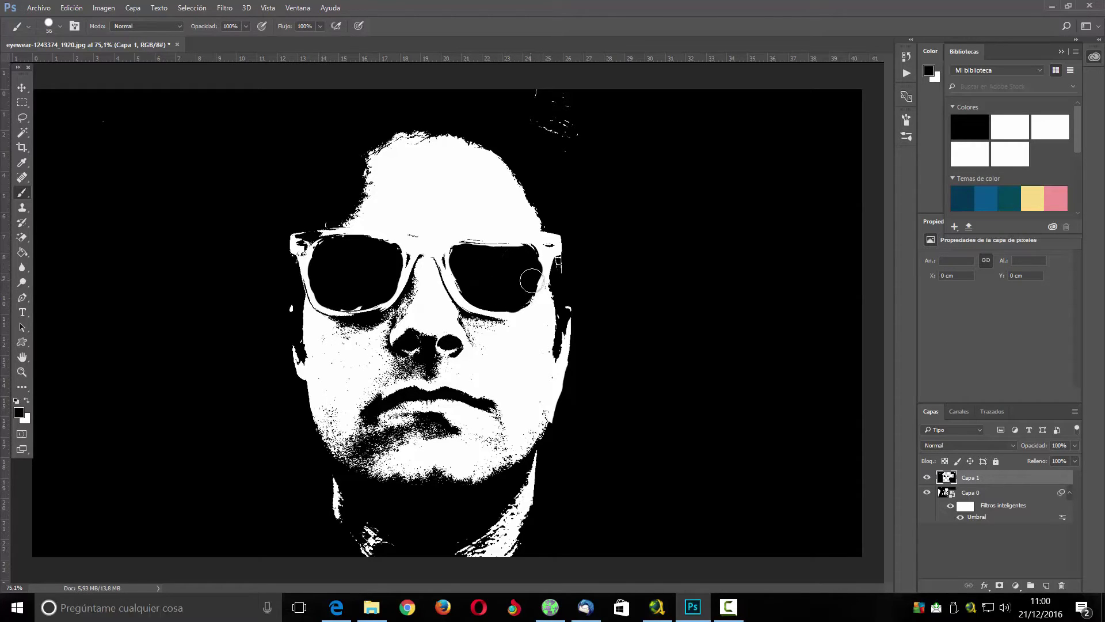
pyautogui.click(1046, 585)
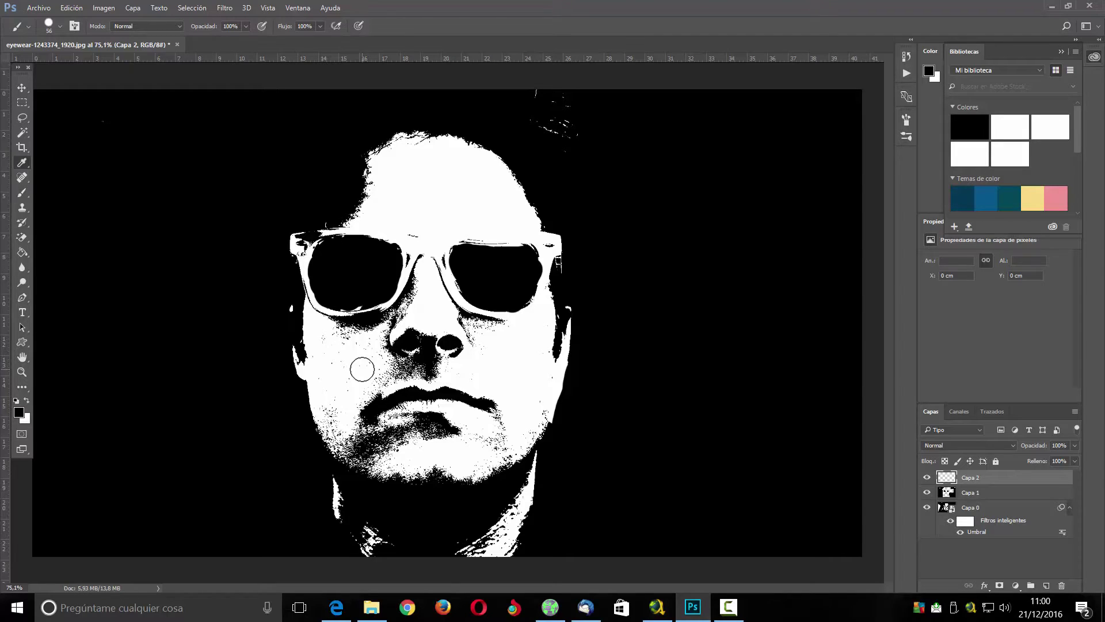
# Fill Capa 2 with 50% Gray in Normal mode at 100% opacity
pyautogui.hotkey('shift', 'F5')
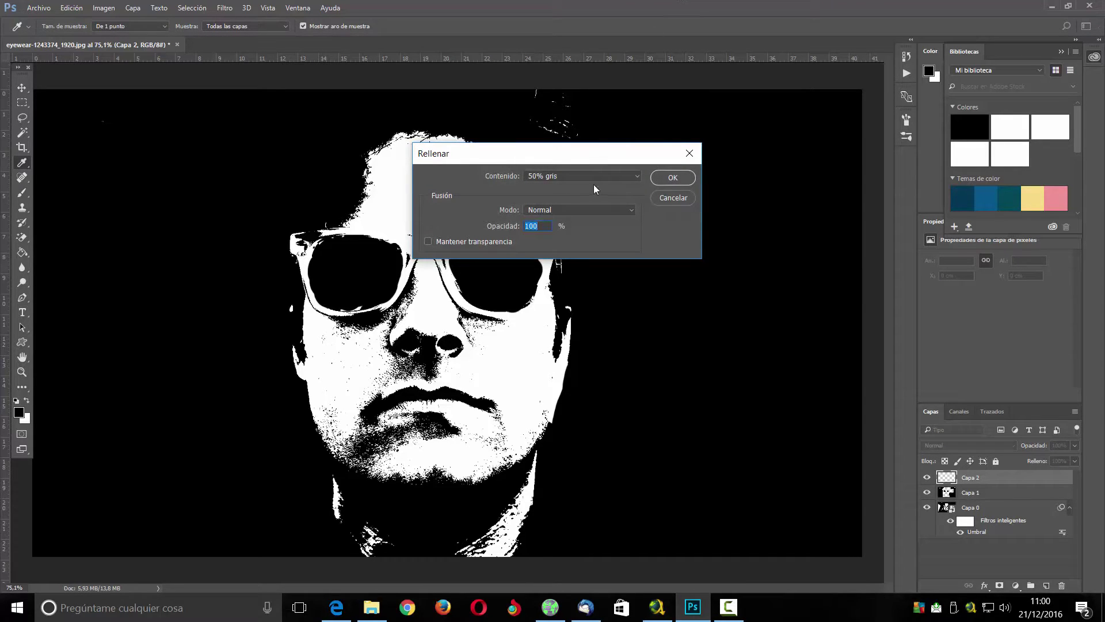
pyautogui.click(638, 176)
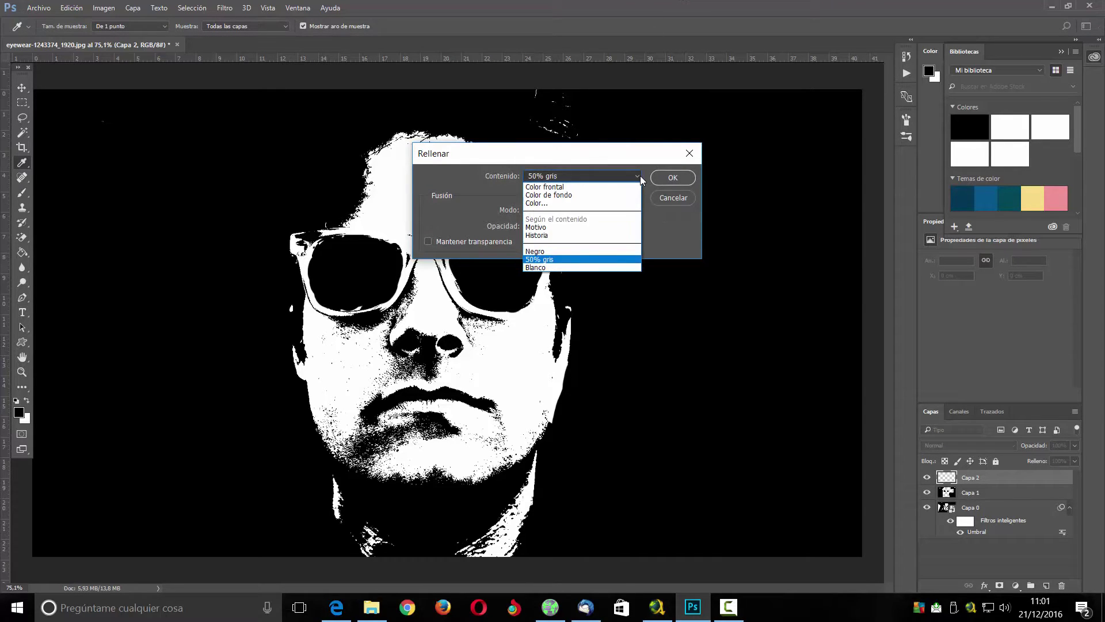
pyautogui.click(576, 262)
pyautogui.click(671, 178)
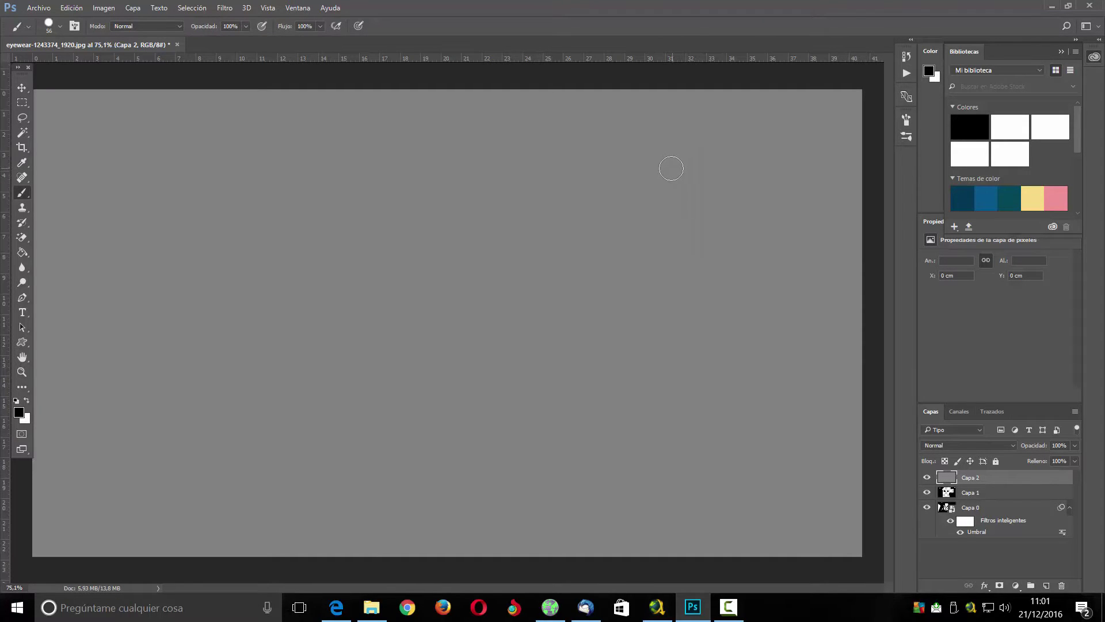
pyautogui.click(225, 8)
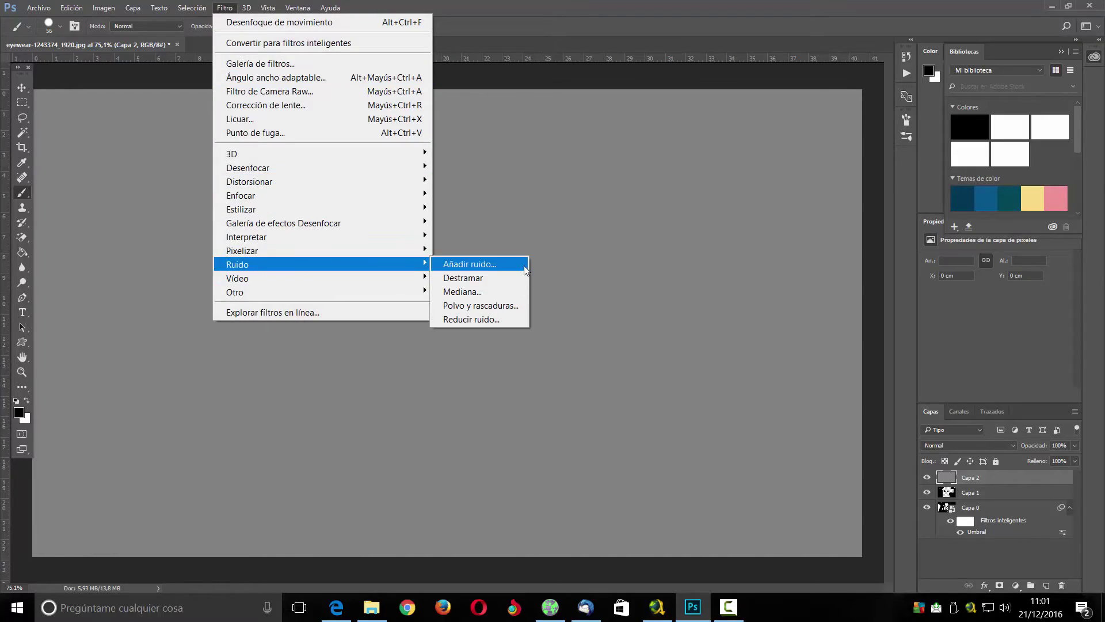
# Add 400% Gaussian monochromatic noise to the gray layer Capa 2
pyautogui.moveTo(237, 264)
pyautogui.click(524, 265)
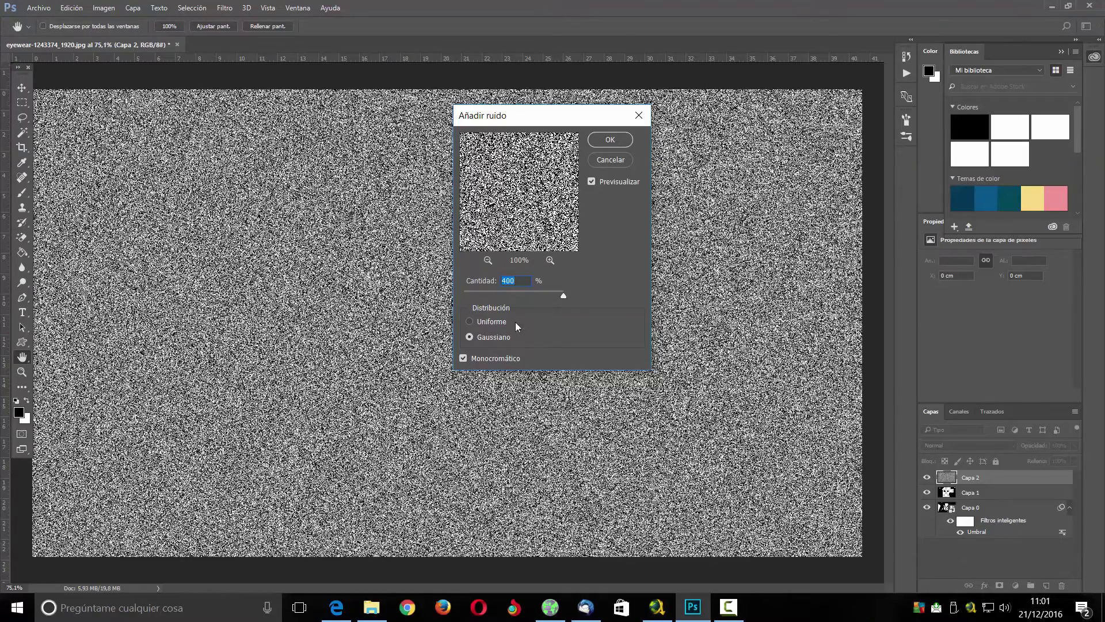
pyautogui.click(610, 139)
pyautogui.press('b')
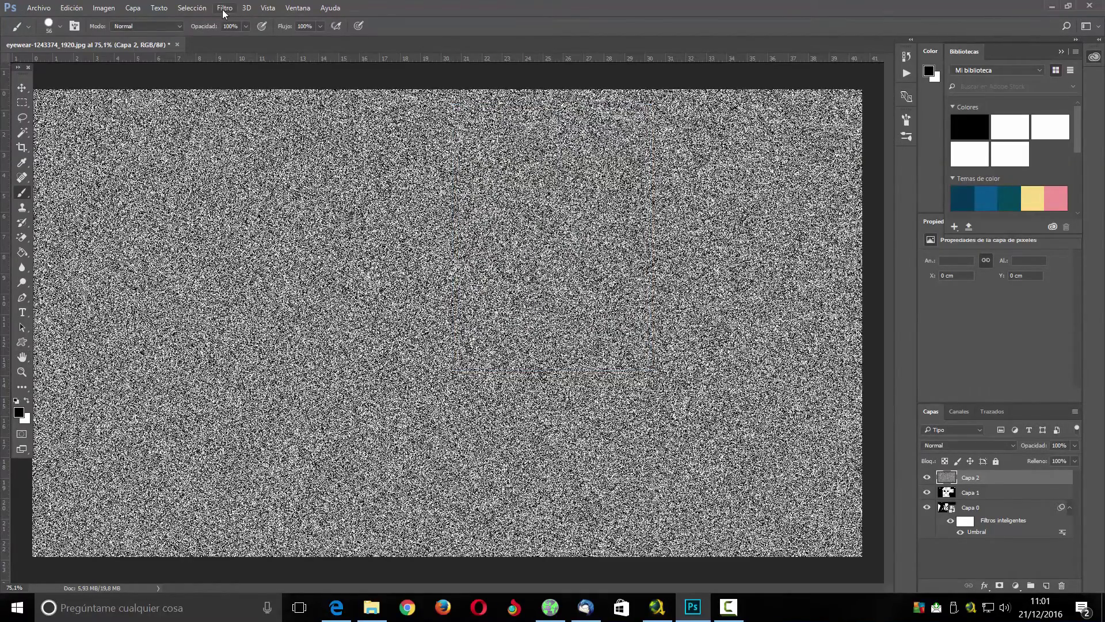
pyautogui.click(224, 8)
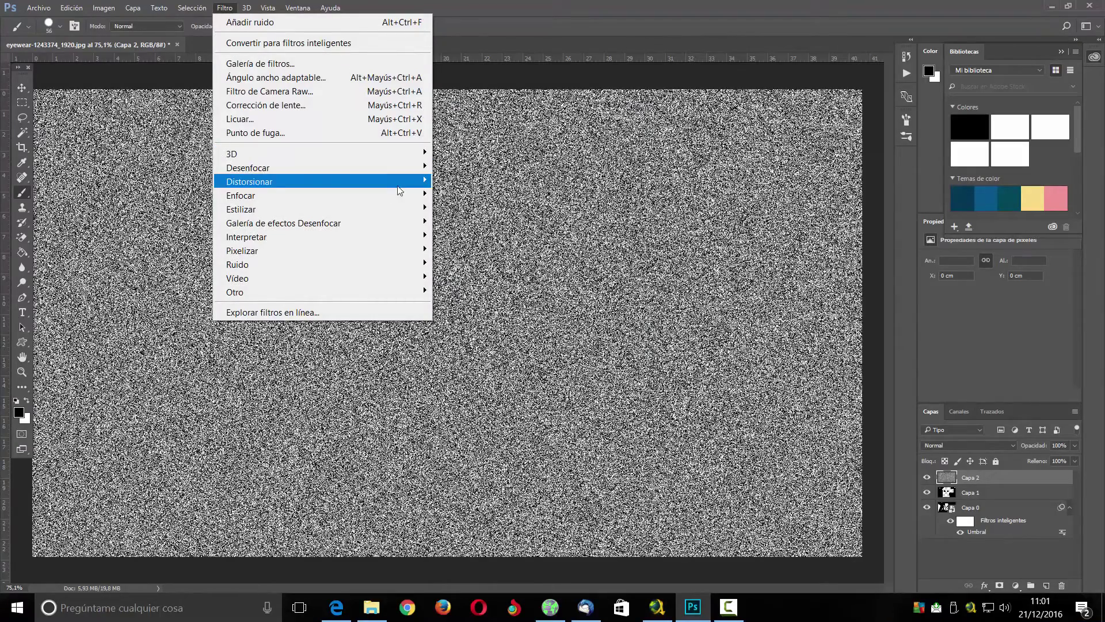
pyautogui.moveTo(259, 168)
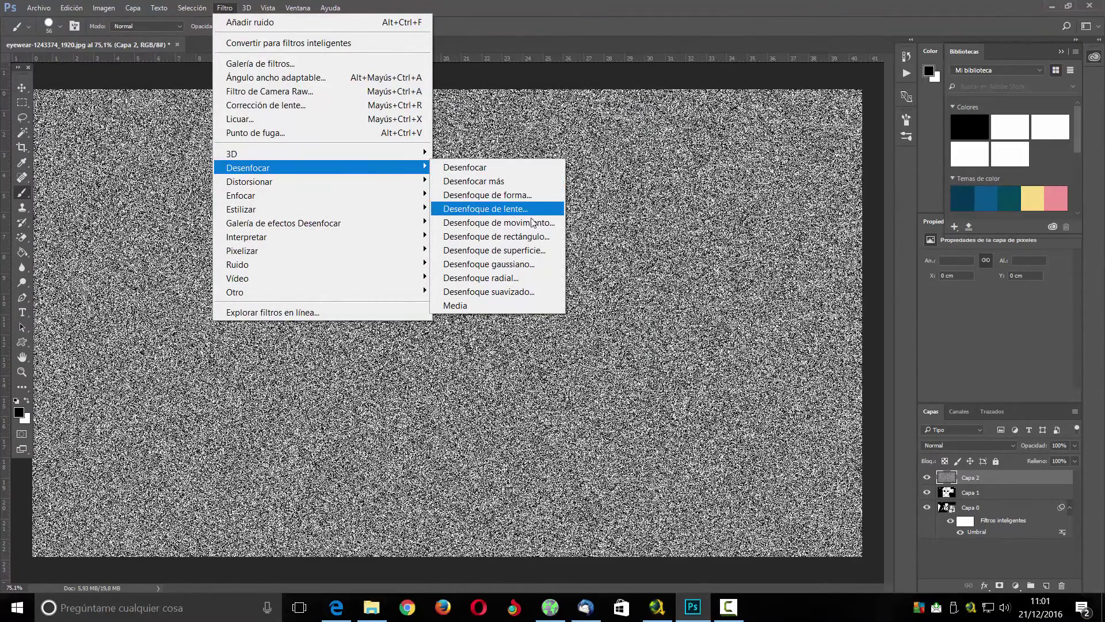
# Streak the noise with a 70°, 2000-pixel Motion Blur, applied three times in total
pyautogui.click(532, 222)
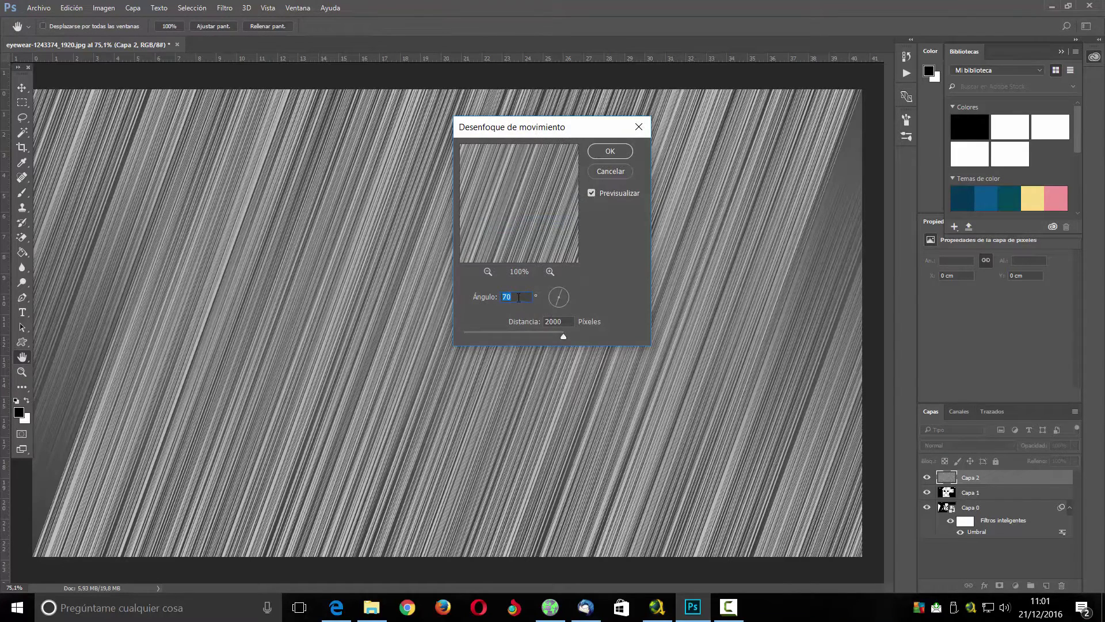
pyautogui.click(611, 152)
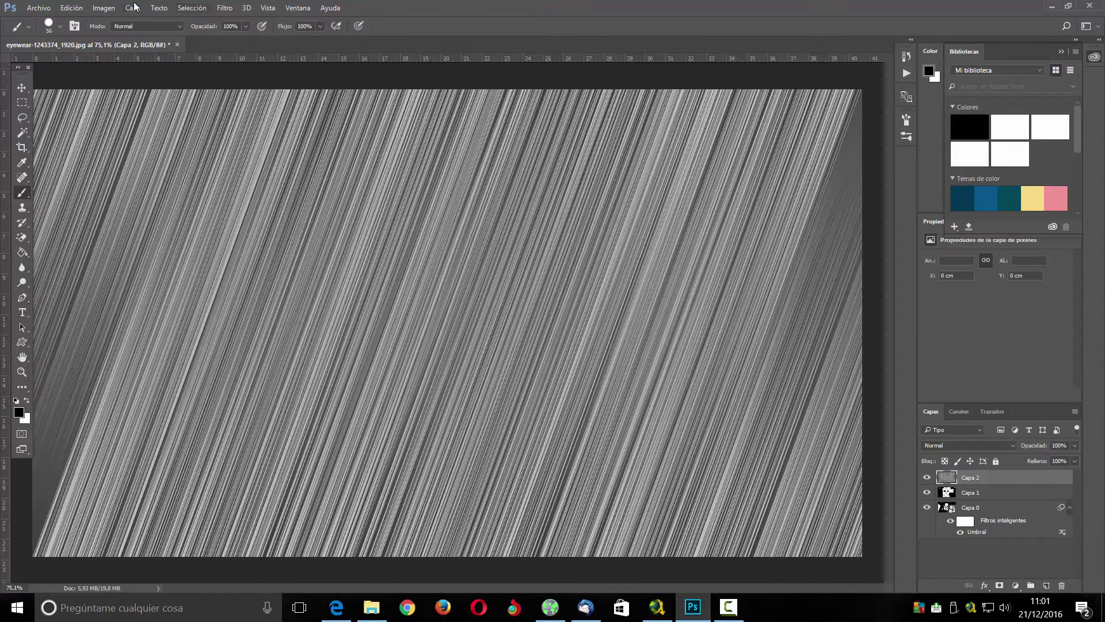
pyautogui.click(225, 8)
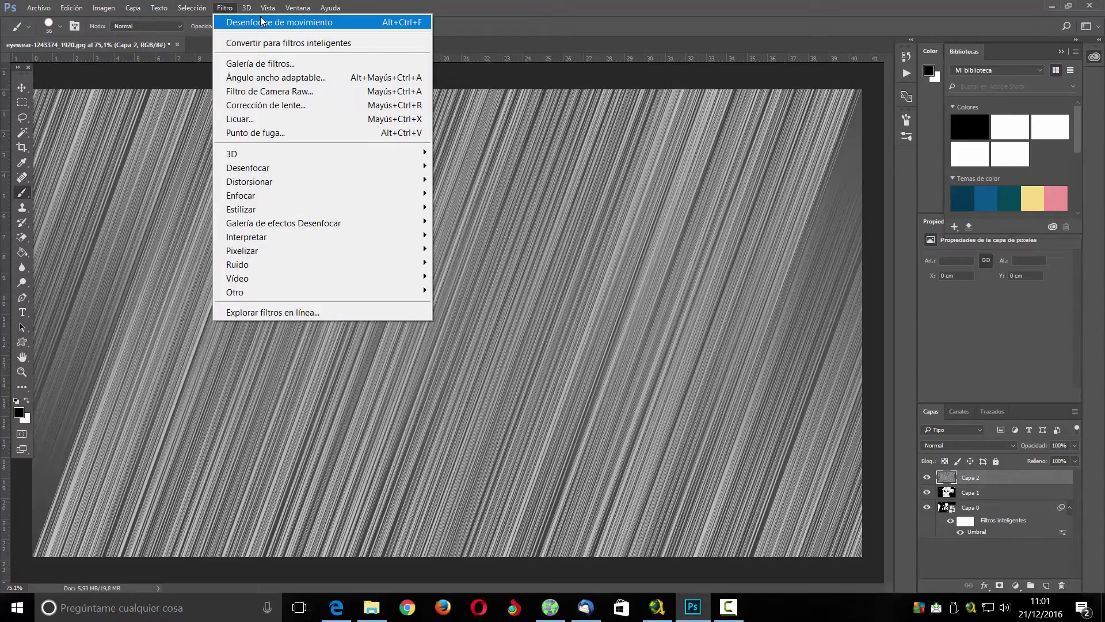
pyautogui.click(263, 22)
pyautogui.click(225, 8)
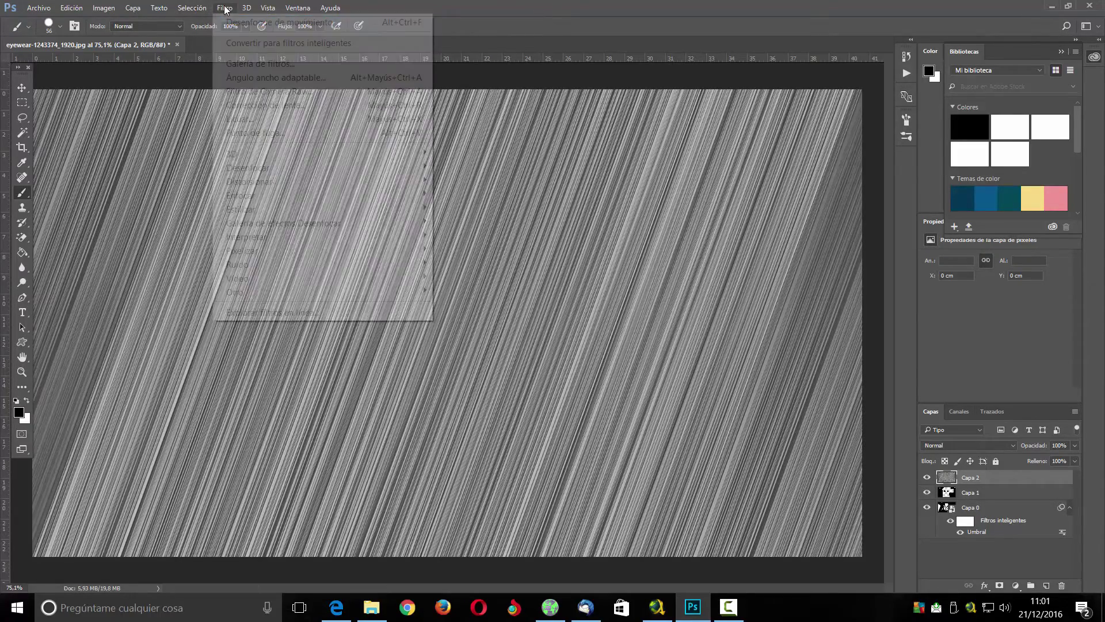
pyautogui.click(257, 23)
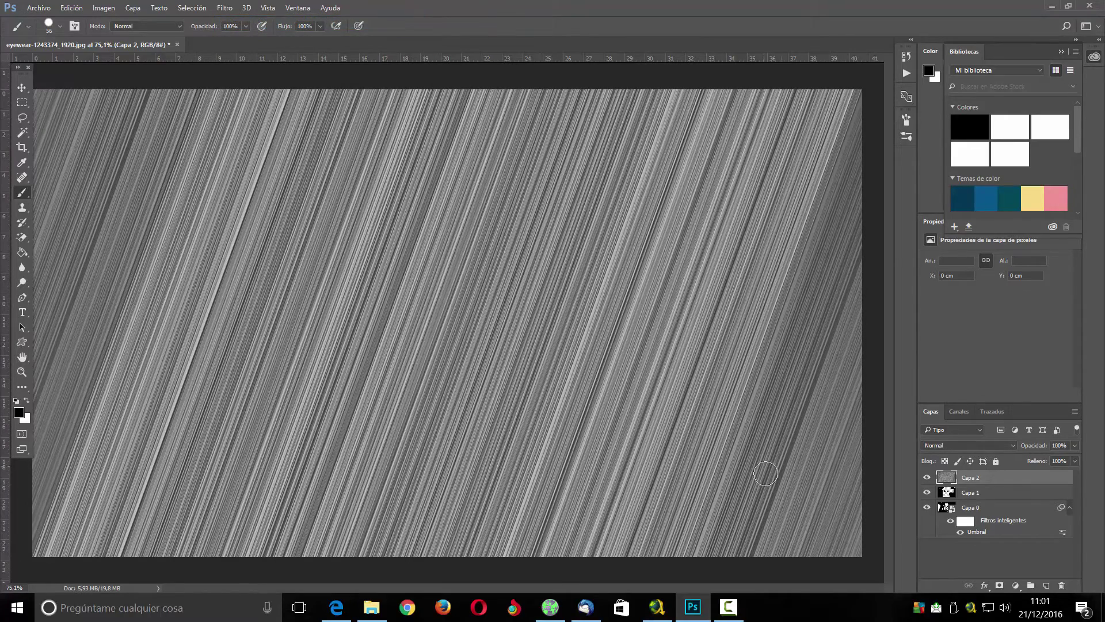
# Set Capa 2's blend mode to Luz intensa (Hard Light)
pyautogui.click(1011, 444)
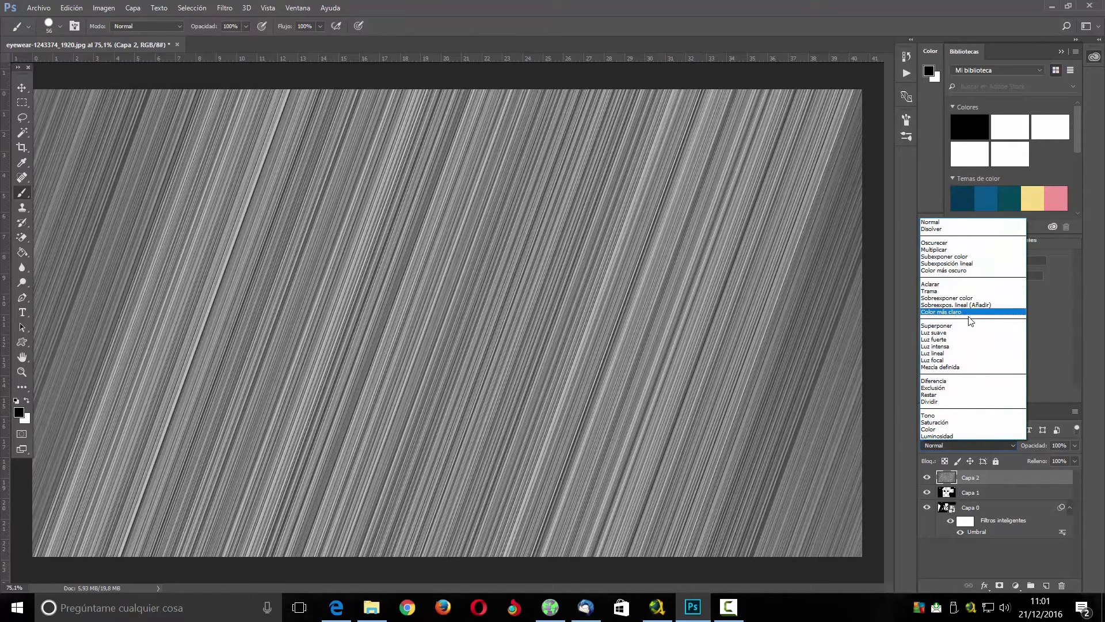
pyautogui.click(971, 346)
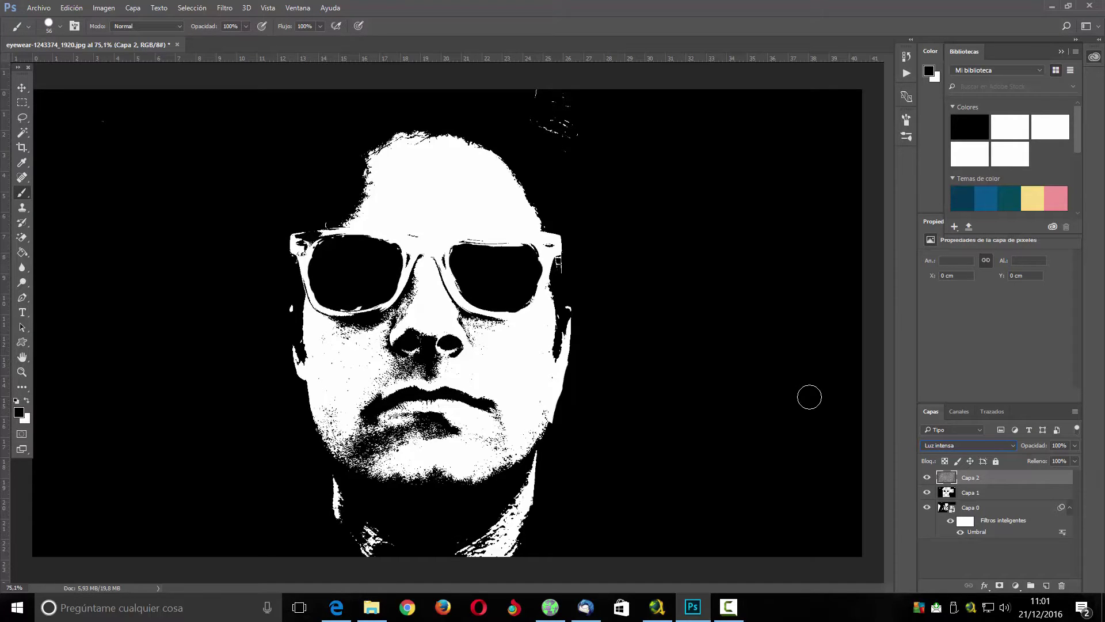
pyautogui.click(1016, 587)
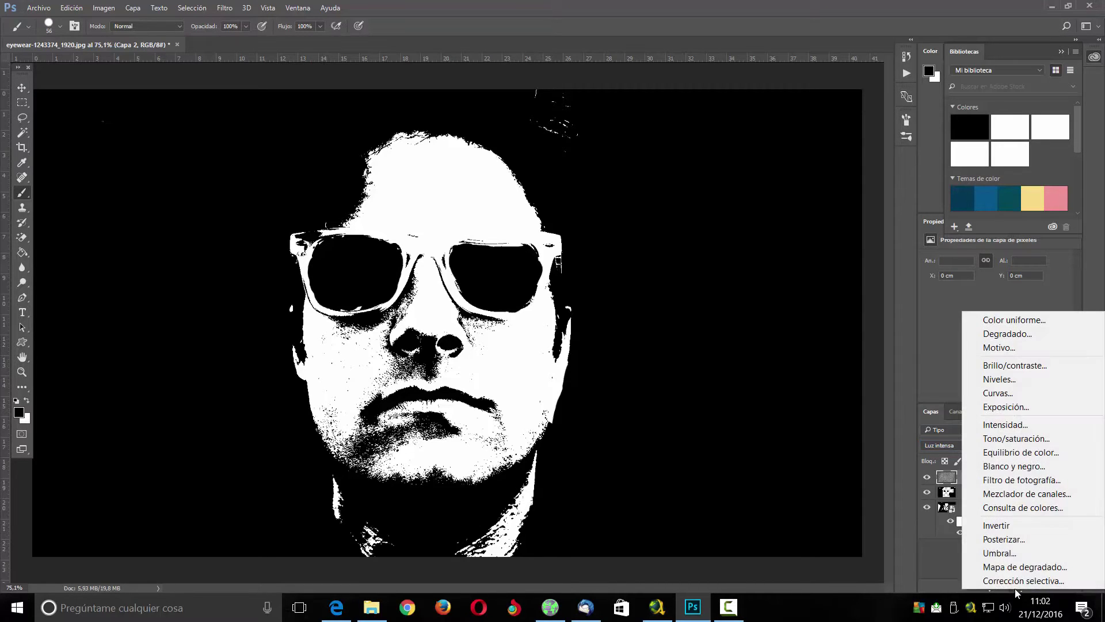
# Add a Levels layer clipped to Capa 2 with input levels 72 / 1.00 / 187
pyautogui.click(1025, 380)
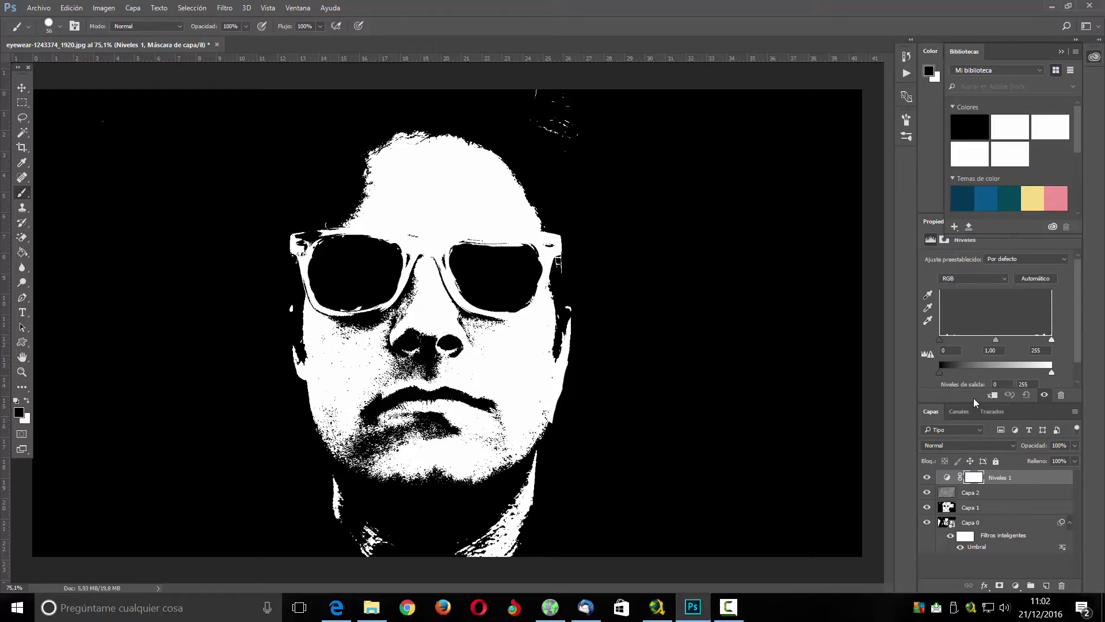
pyautogui.click(992, 395)
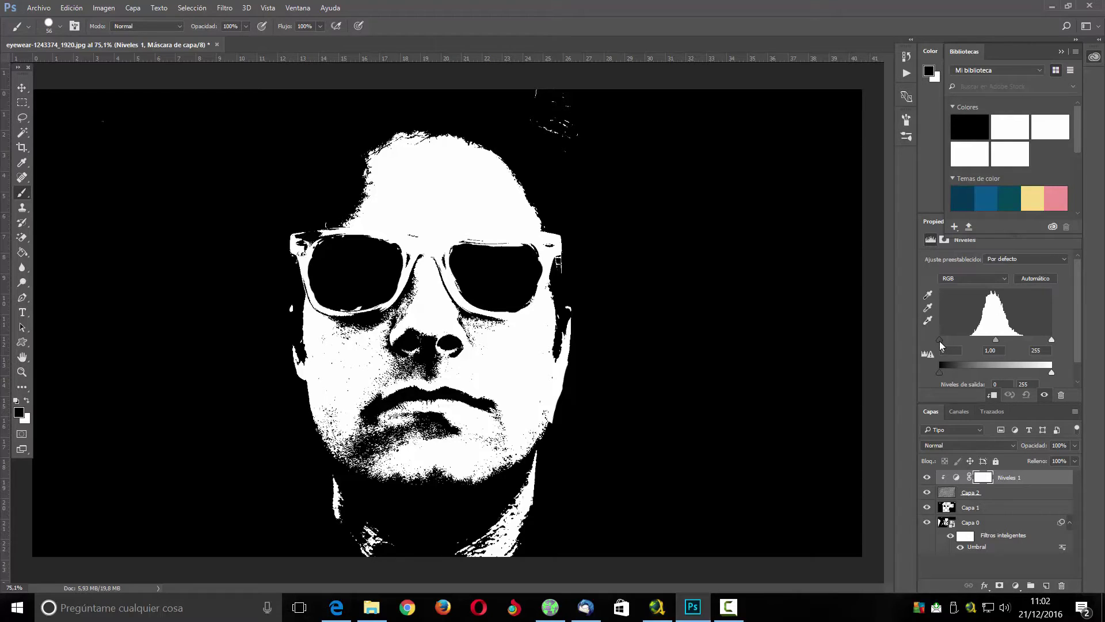
pyautogui.moveTo(941, 340); pyautogui.dragTo(973, 340)
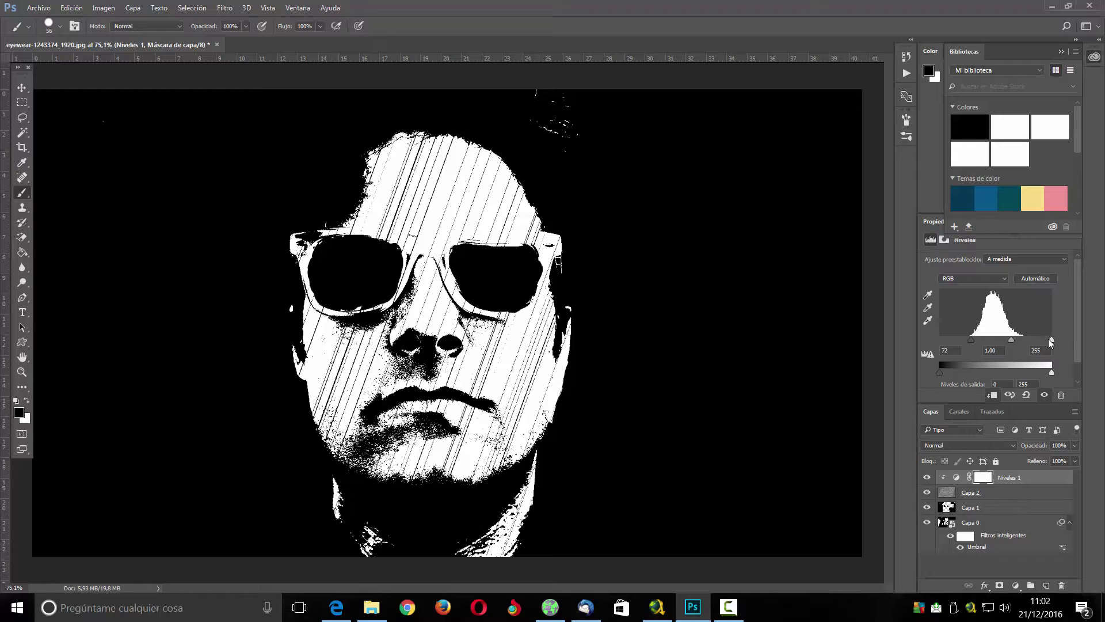
pyautogui.moveTo(1048, 339); pyautogui.dragTo(1025, 340)
pyautogui.moveTo(1024, 340); pyautogui.dragTo(1022, 343)
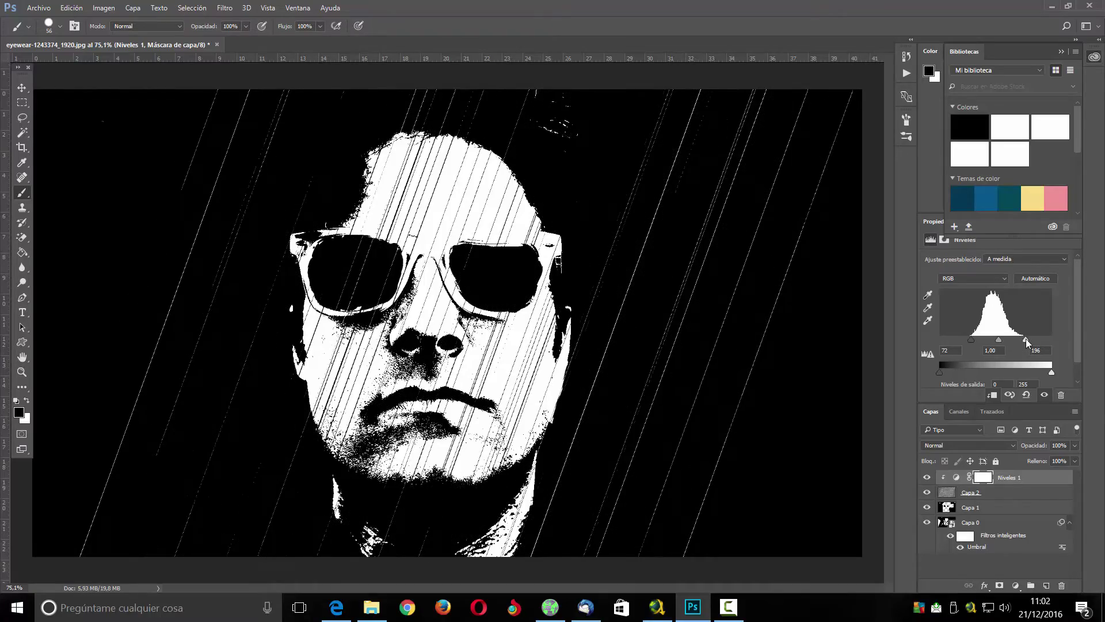
pyautogui.moveTo(1022, 343); pyautogui.dragTo(1022, 341)
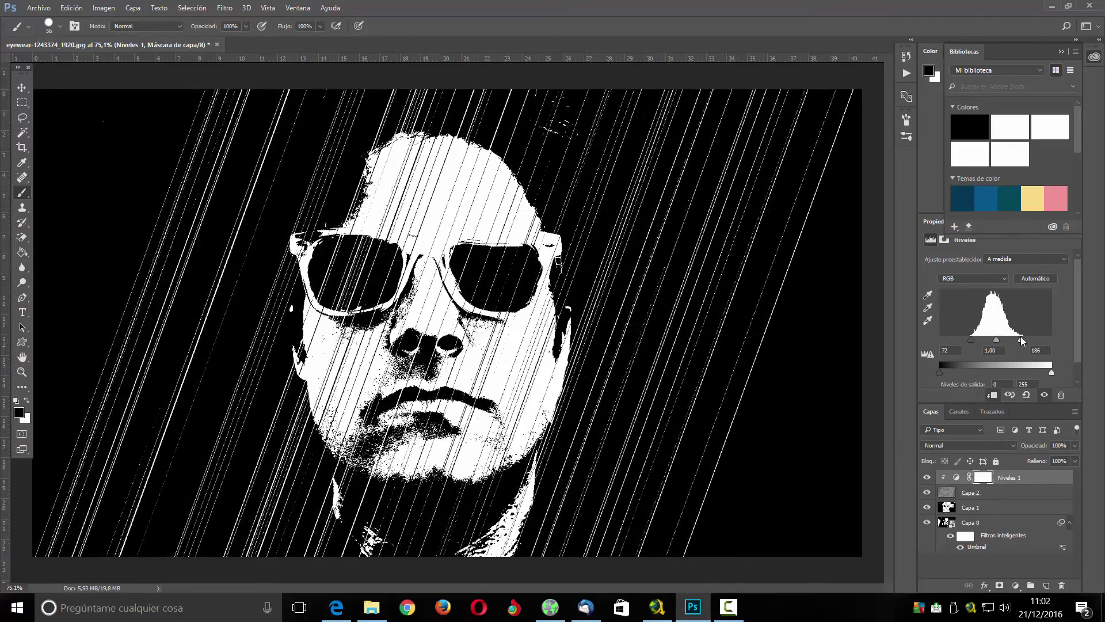
pyautogui.moveTo(1022, 342); pyautogui.dragTo(1023, 341)
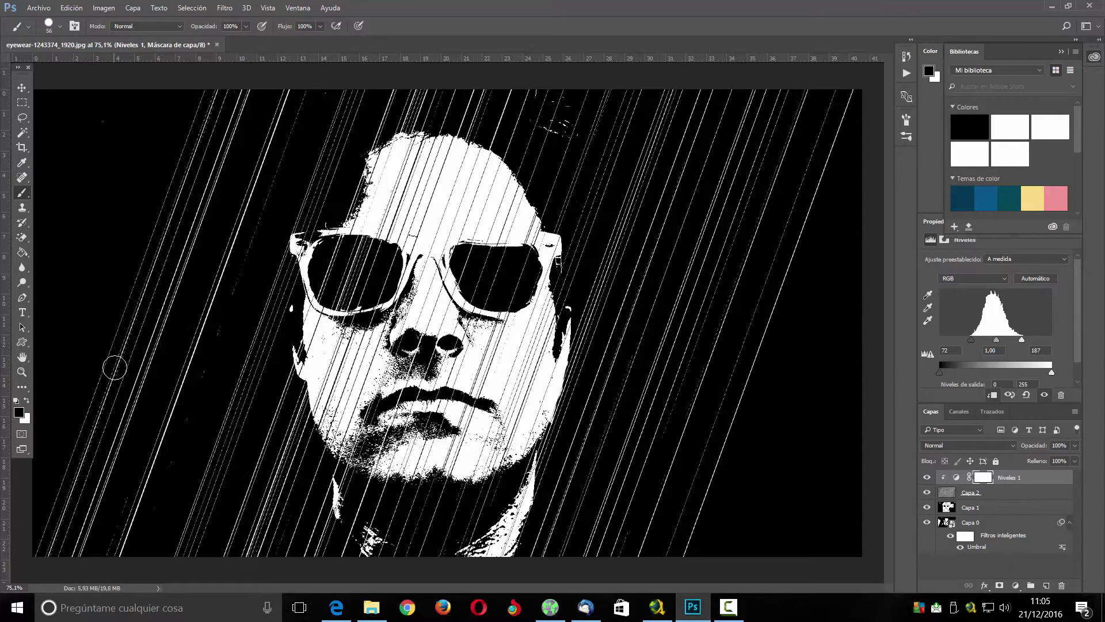
# Select the Custom Shape tool with a white fill and black stroke
pyautogui.click(23, 343)
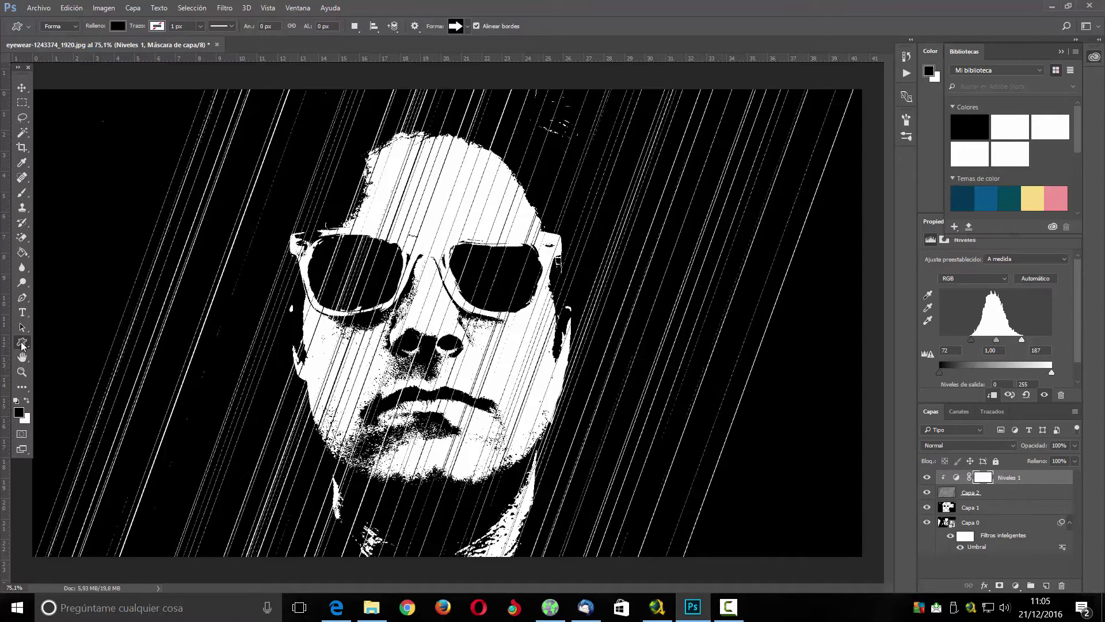
pyautogui.rightClick(23, 344)
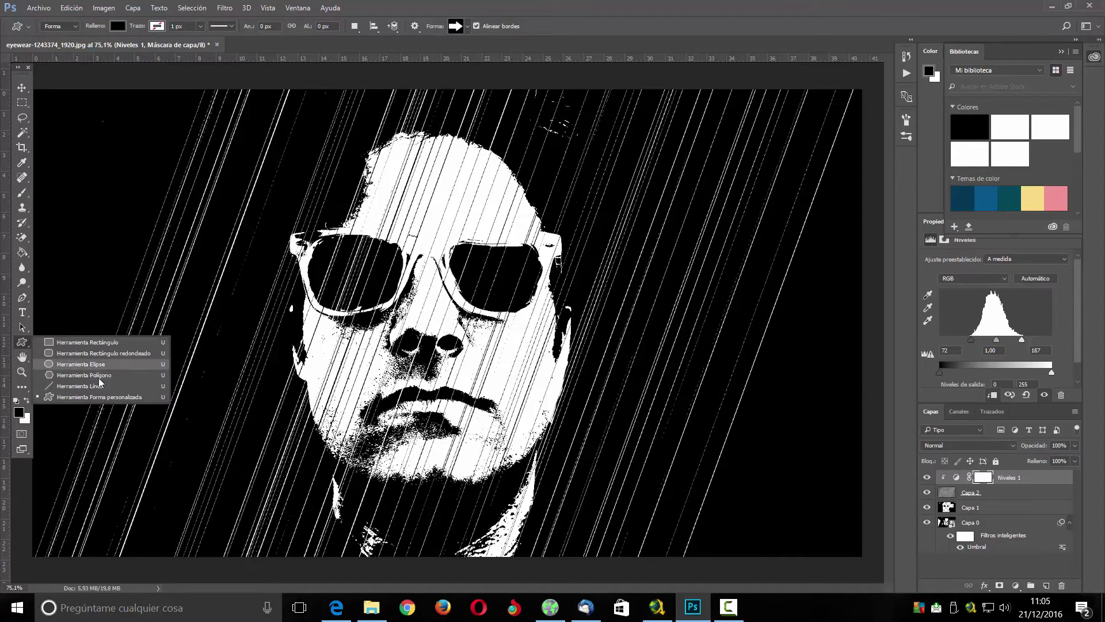
pyautogui.click(120, 398)
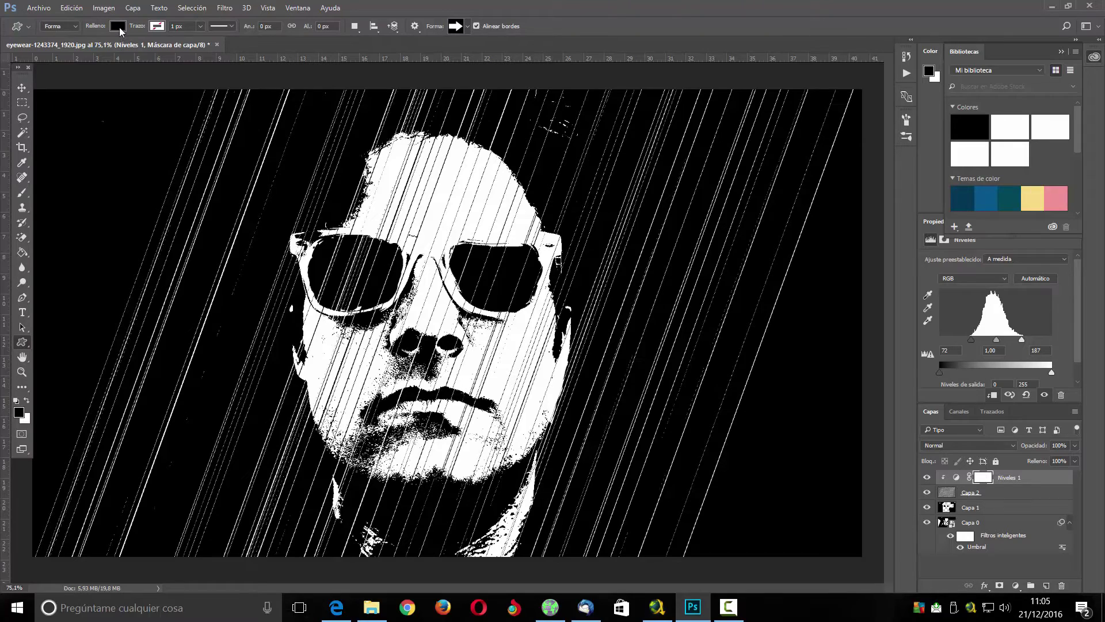
pyautogui.click(119, 27)
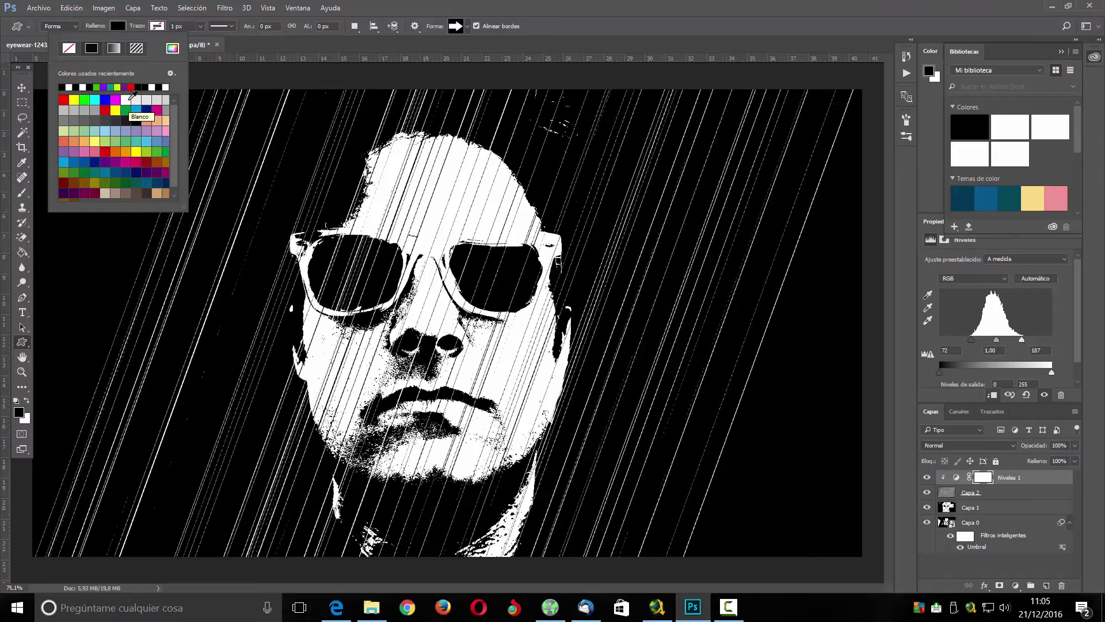
pyautogui.click(126, 100)
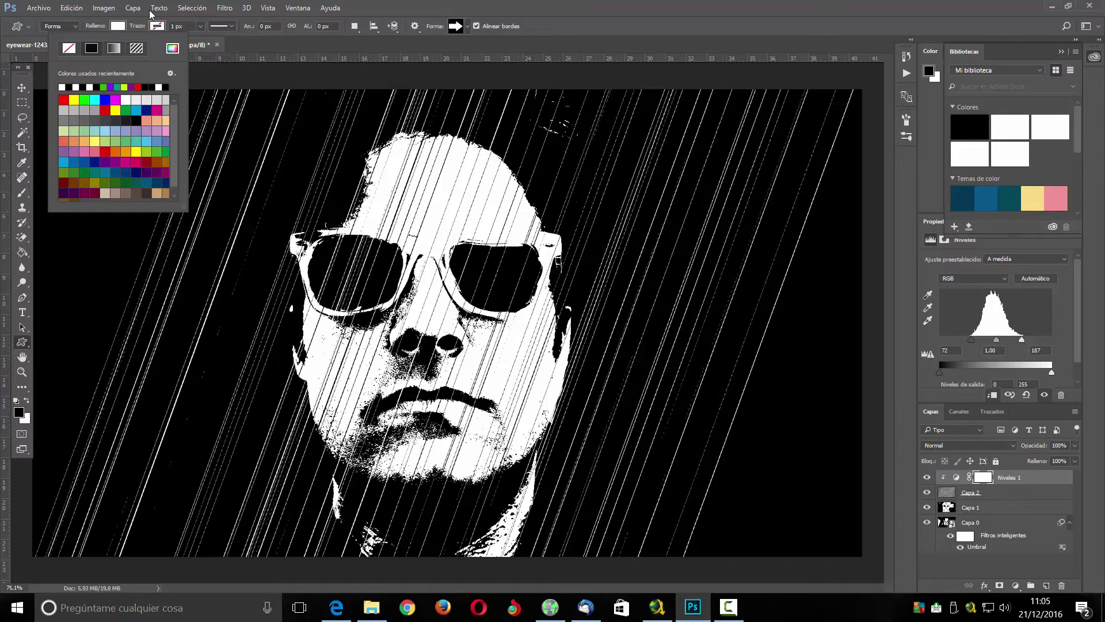
pyautogui.click(158, 26)
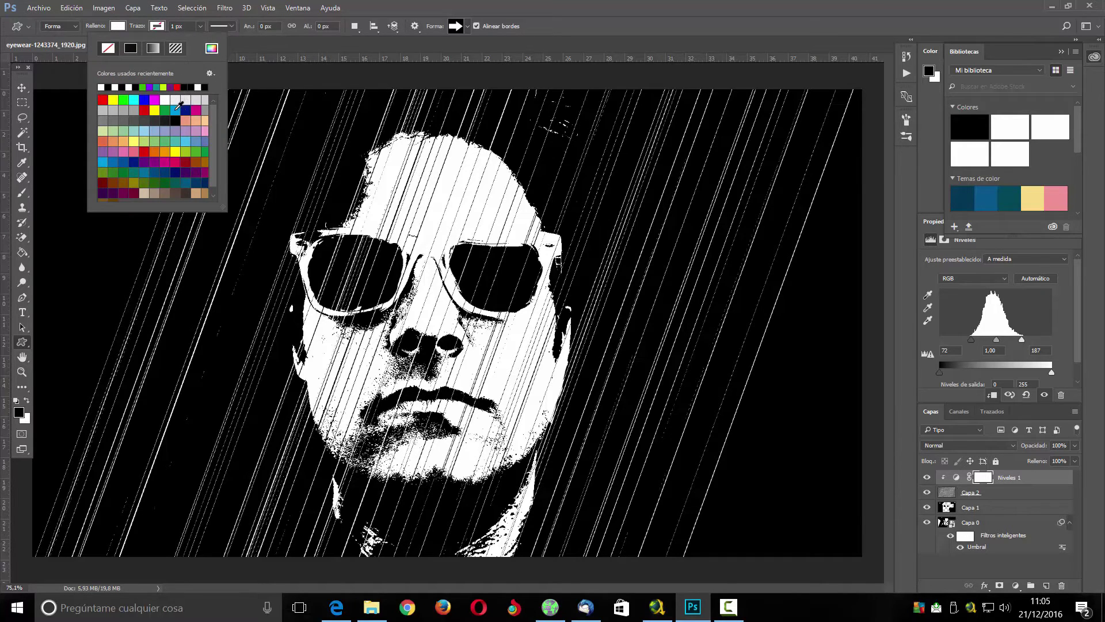
pyautogui.click(176, 119)
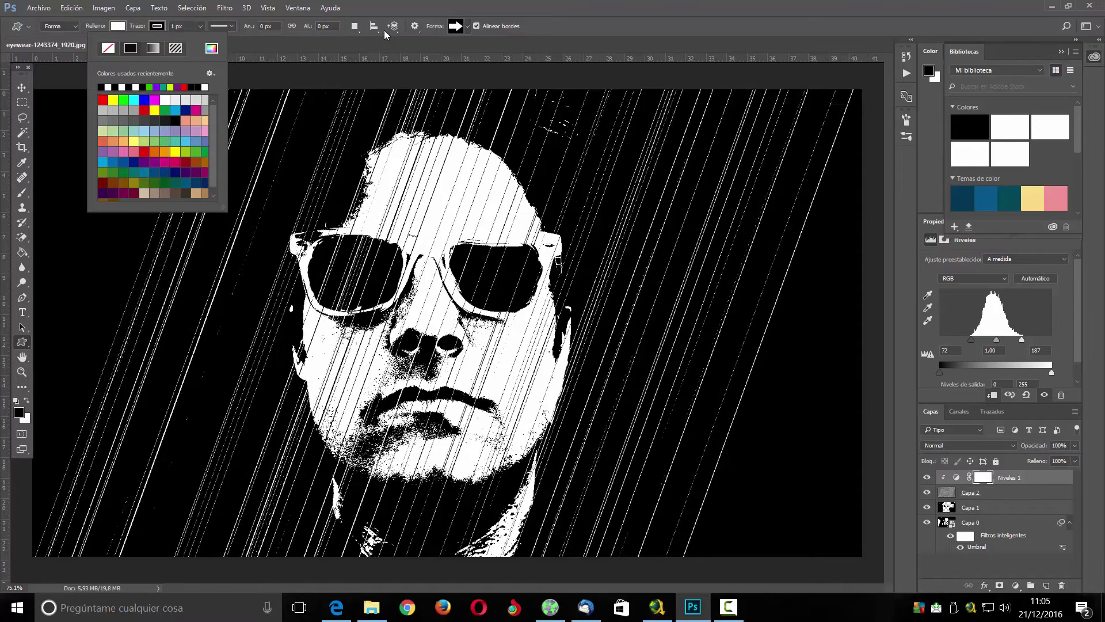
# Append the Bocadillos shape set and choose the speech bubble Bocadillo 1
pyautogui.click(467, 27)
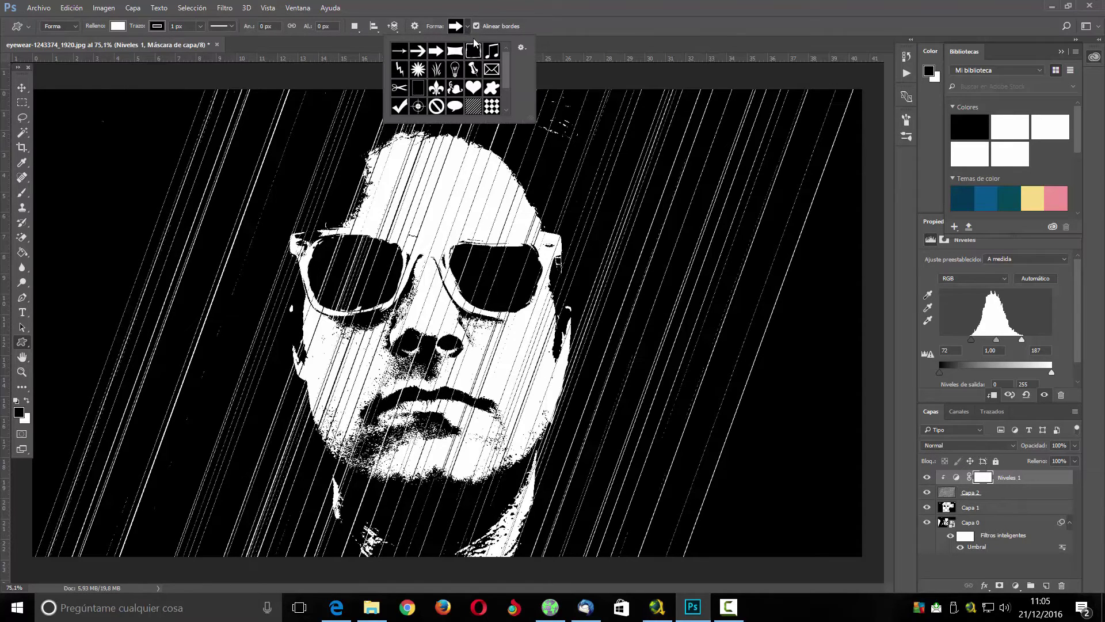
pyautogui.click(521, 50)
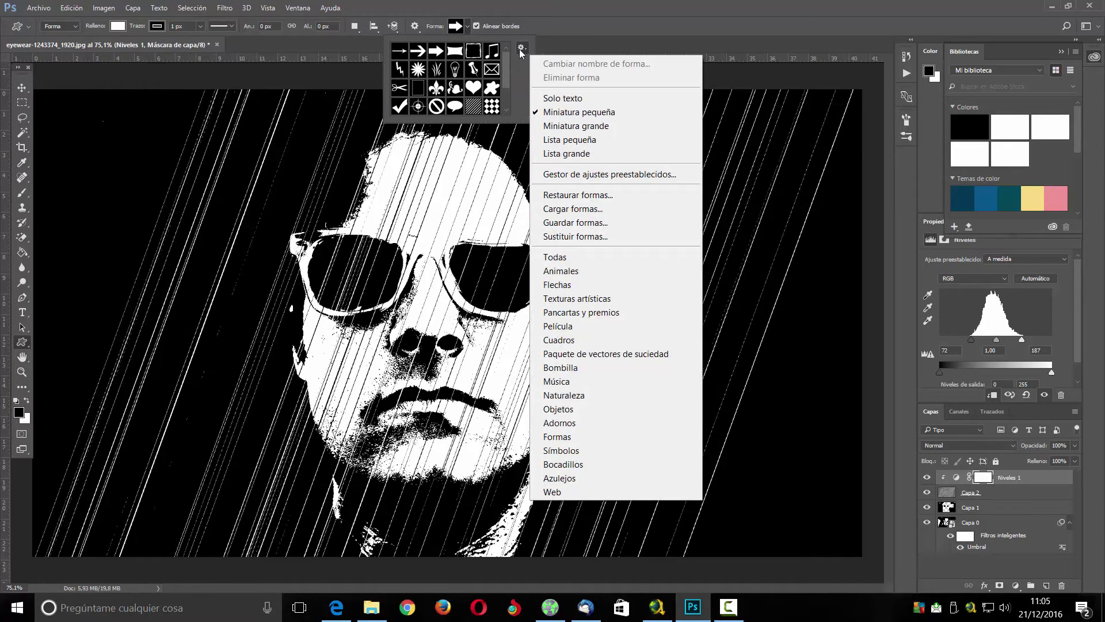
pyautogui.click(668, 466)
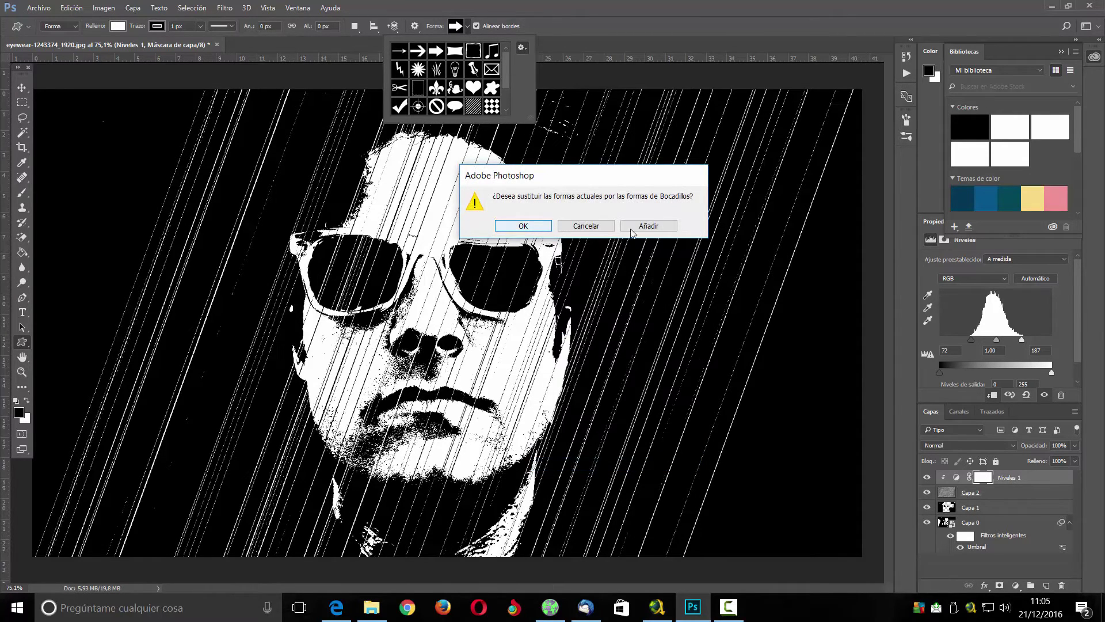
pyautogui.click(654, 226)
pyautogui.moveTo(503, 73); pyautogui.dragTo(506, 112)
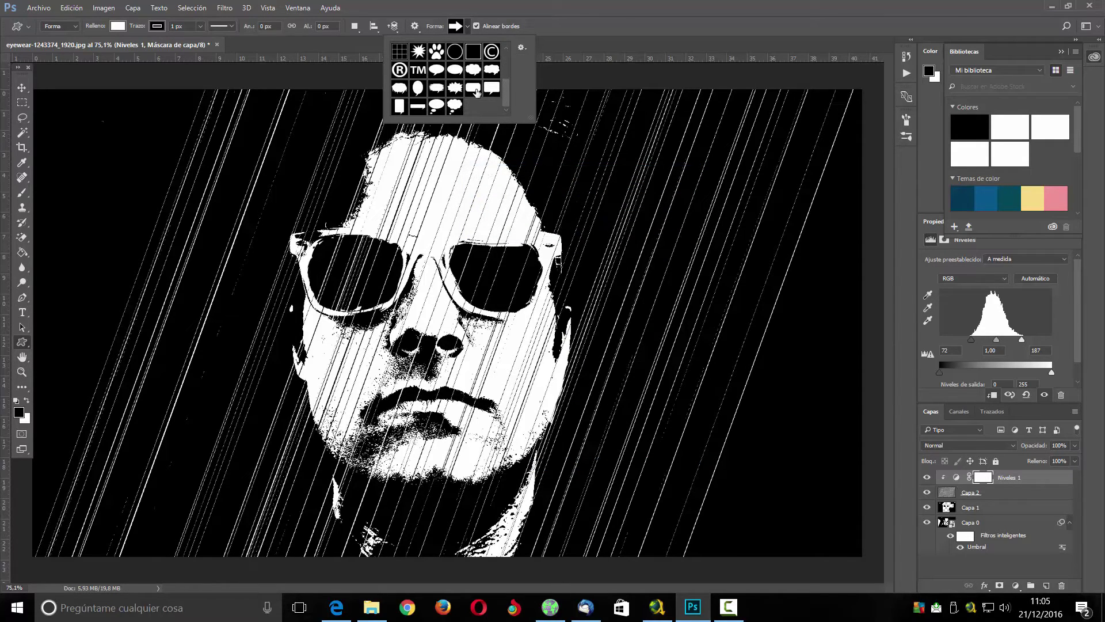
pyautogui.click(438, 70)
# Enable Defined Proportions and From Center in the shape geometry options
pyautogui.click(415, 27)
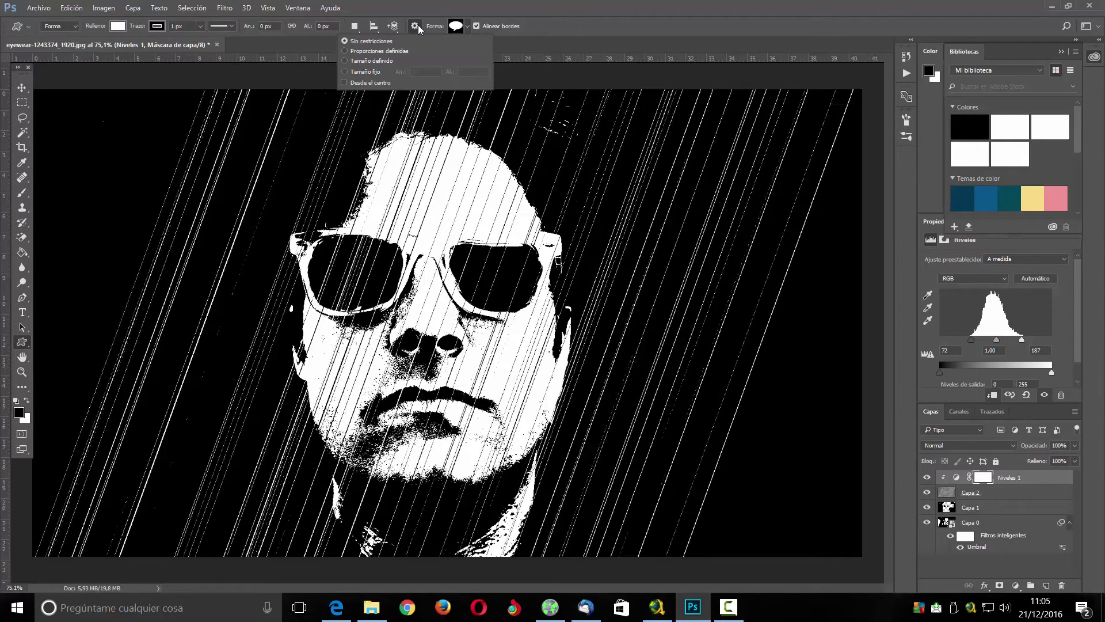
pyautogui.click(367, 52)
pyautogui.click(345, 82)
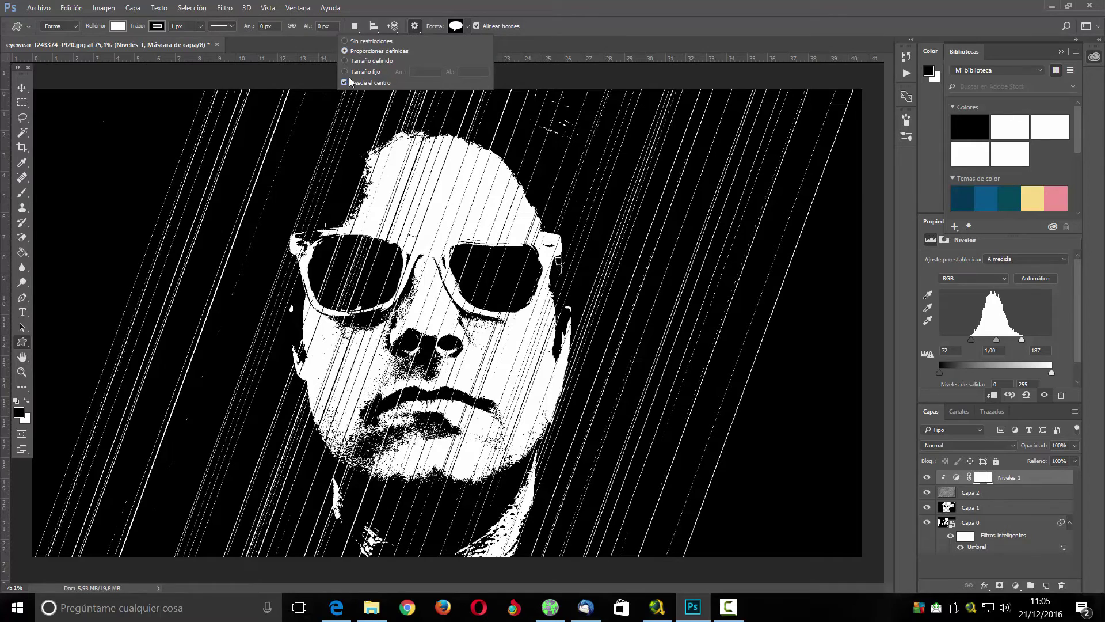
pyautogui.click(492, 8)
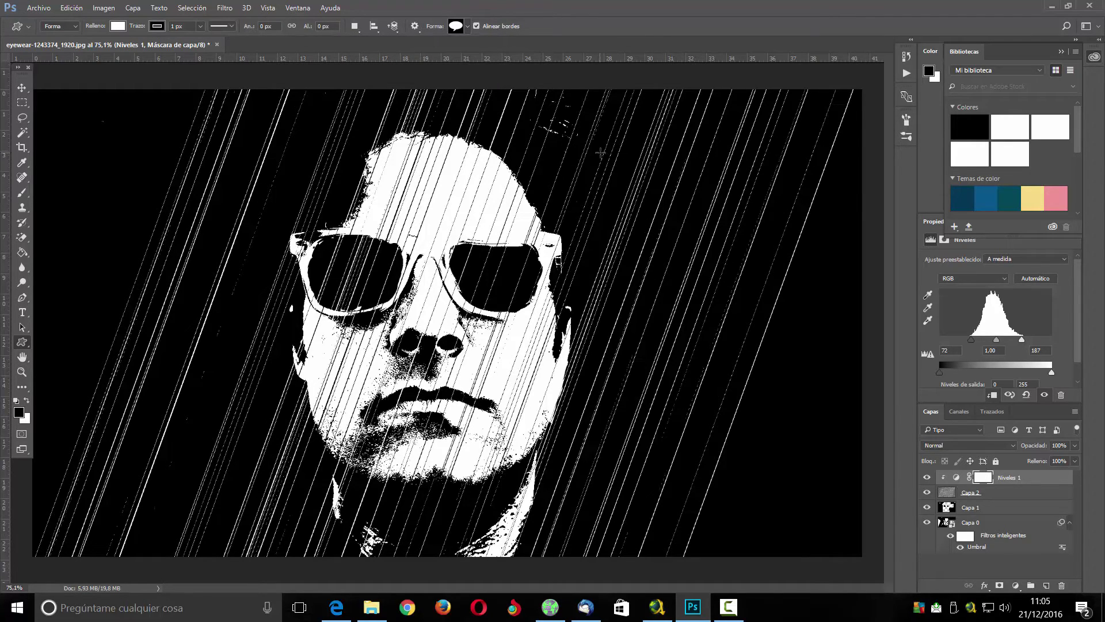
# Draw a speech bubble, move it beside the man's face, and enlarge it
pyautogui.moveTo(600, 156)
pyautogui.mouseDown()
pyautogui.moveTo(715, 215)
pyautogui.moveTo(727, 245)
pyautogui.mouseUp()
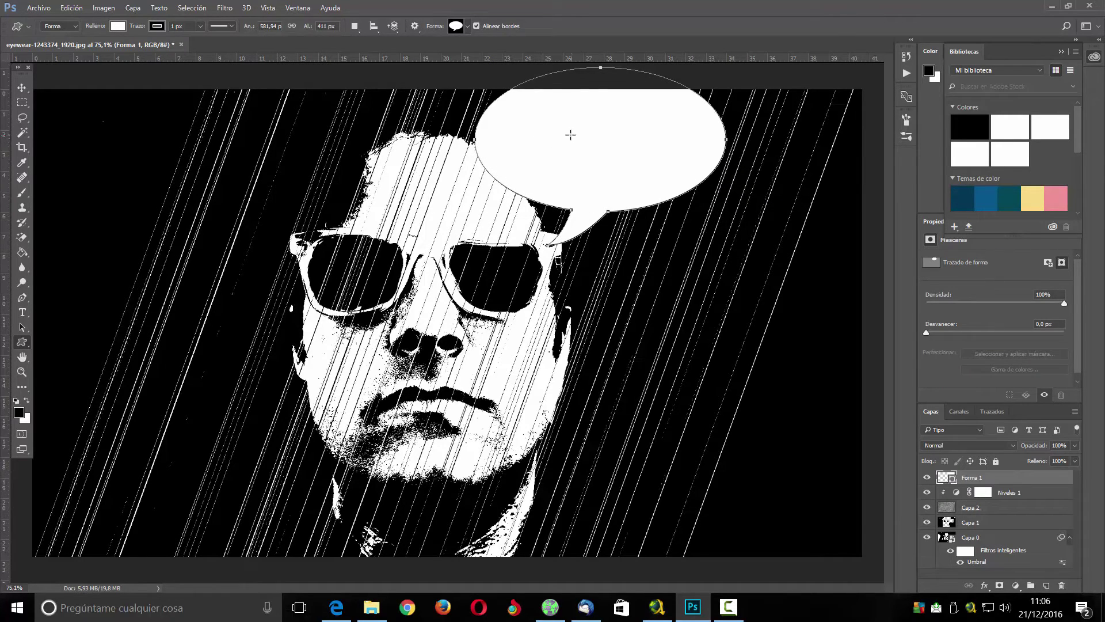
pyautogui.click(22, 87)
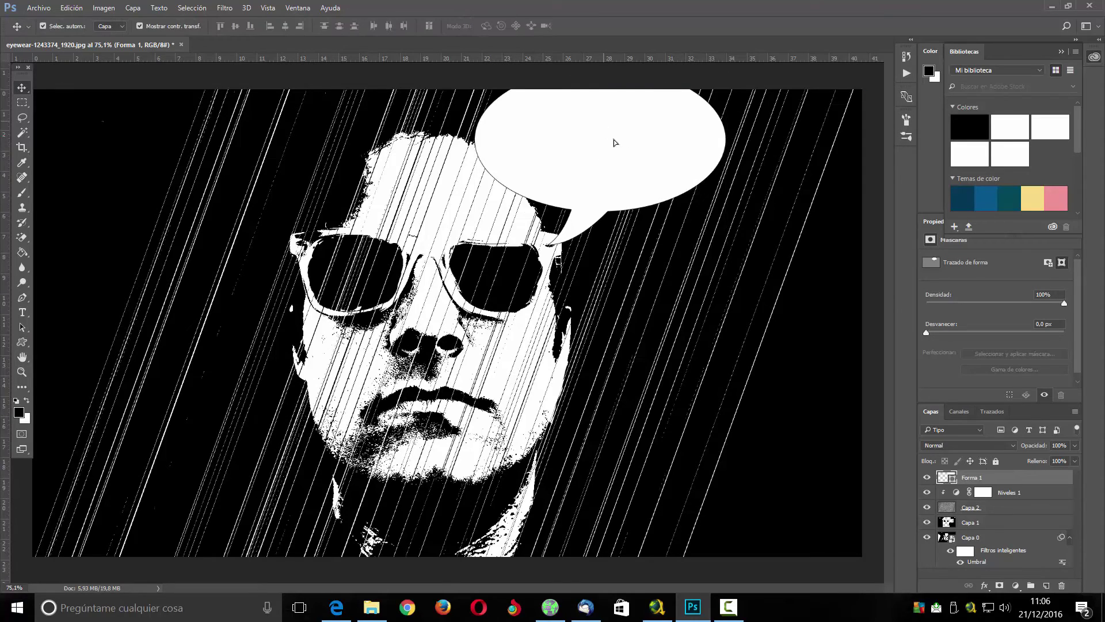
pyautogui.moveTo(609, 133); pyautogui.dragTo(705, 239)
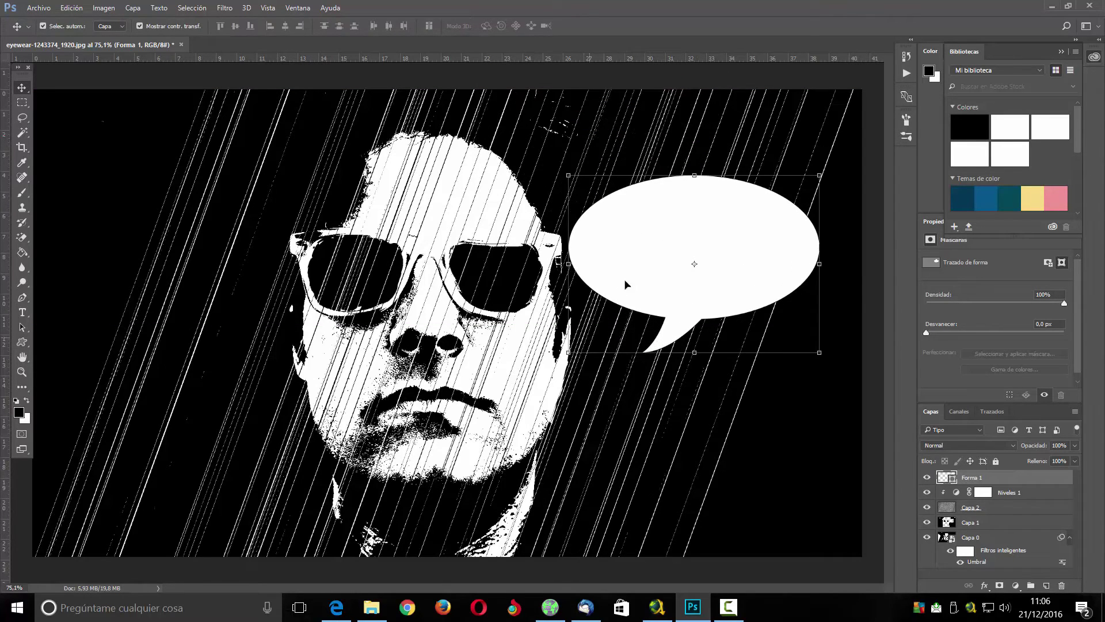
pyautogui.moveTo(653, 238); pyautogui.dragTo(662, 172)
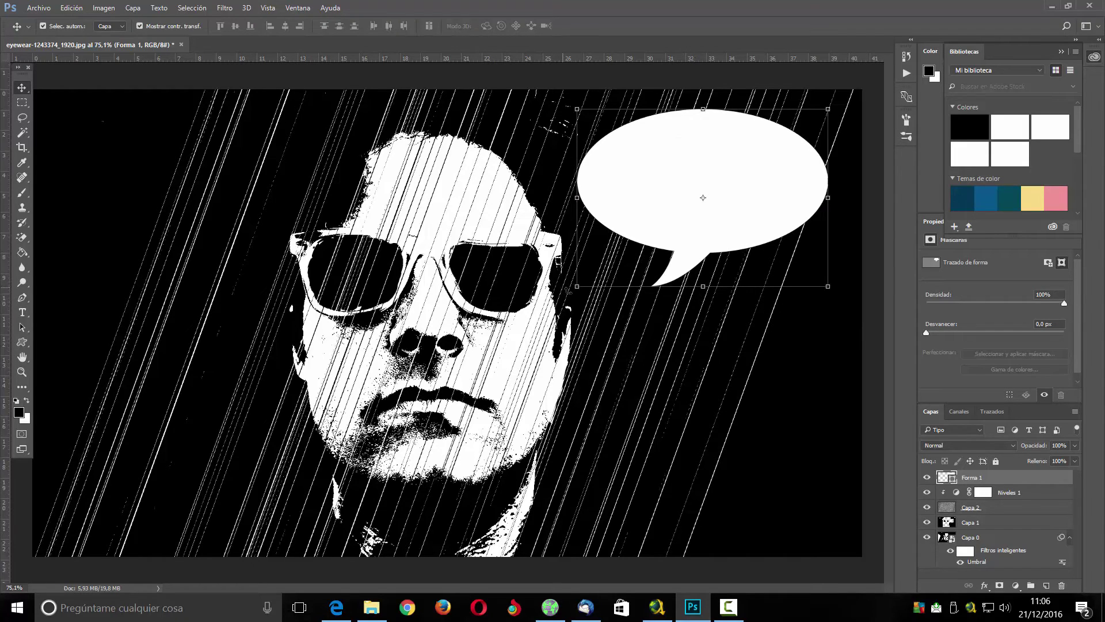
pyautogui.moveTo(577, 286); pyautogui.dragTo(566, 299)
pyautogui.press('Return')
pyautogui.press('t')
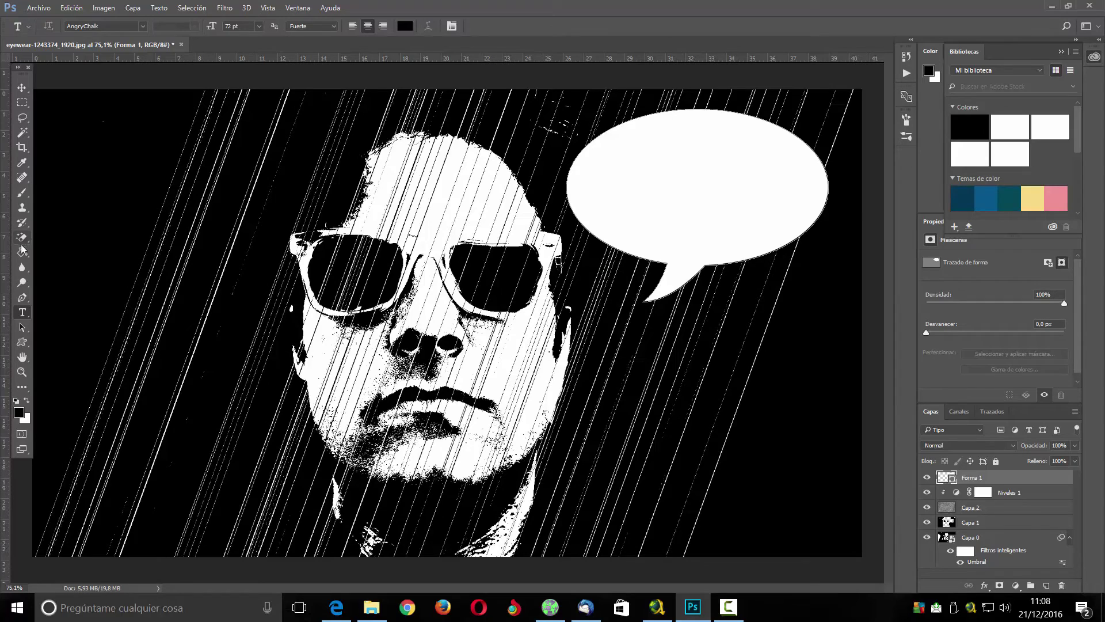
# Type 'EBM' and 'INFORMATICA' on two lines in the bubble, in Amatic SC 48 pt
pyautogui.click(142, 26)
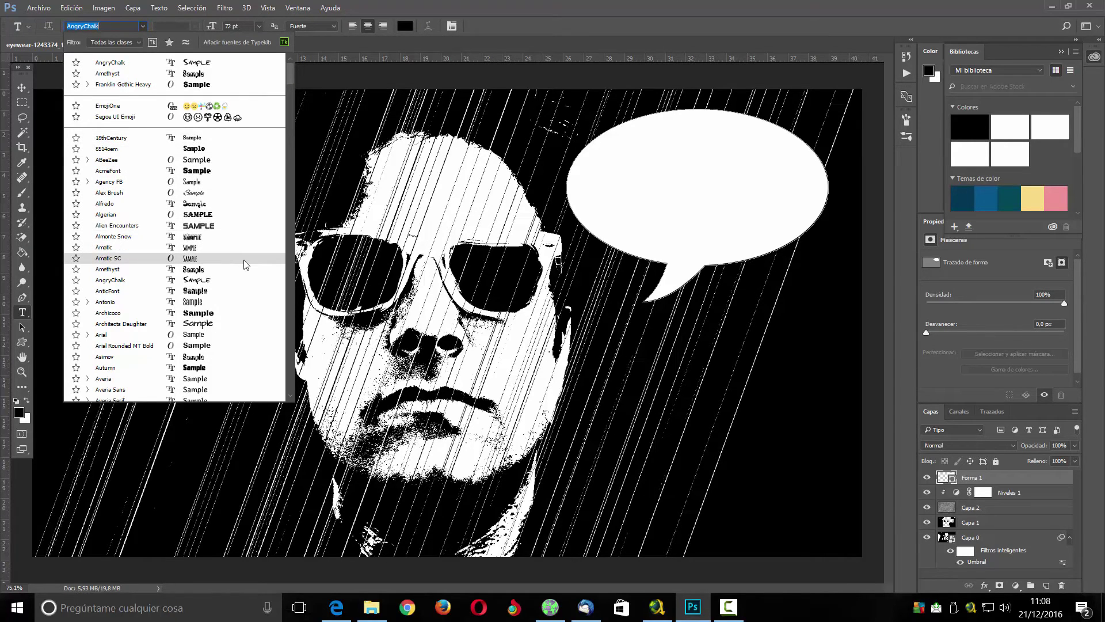
pyautogui.click(220, 258)
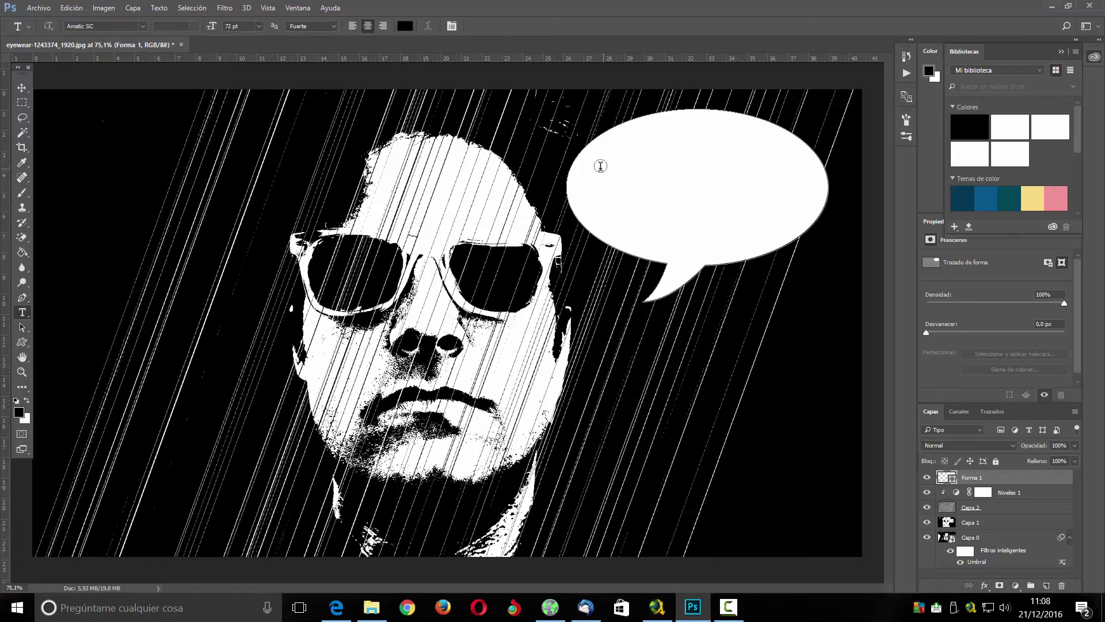
pyautogui.click(259, 27)
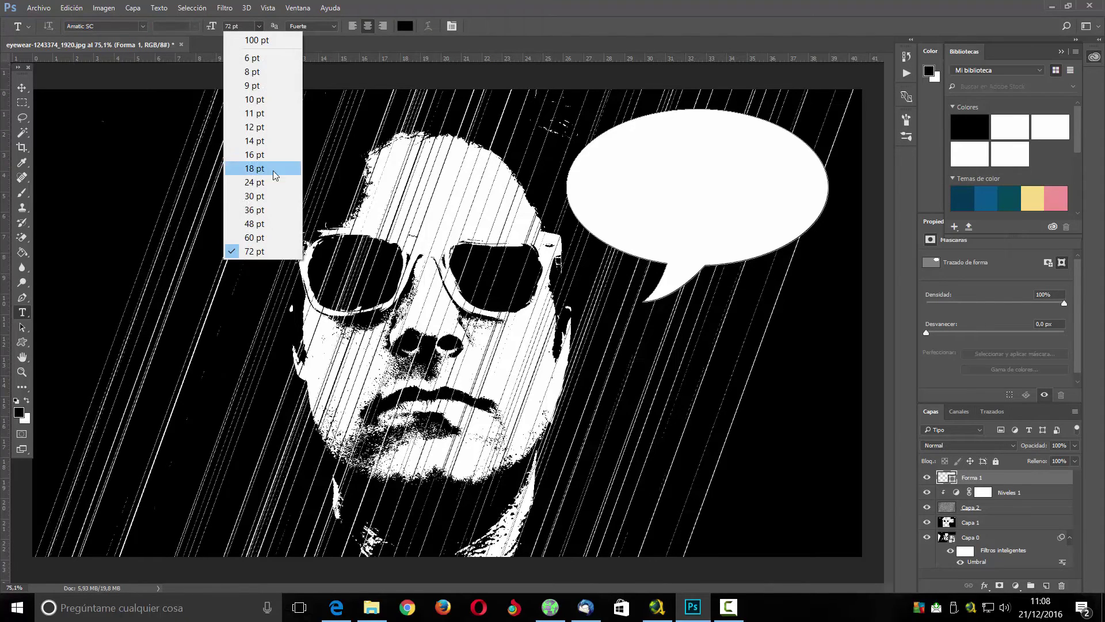
pyautogui.click(267, 230)
pyautogui.click(616, 156)
pyautogui.write('EBM')
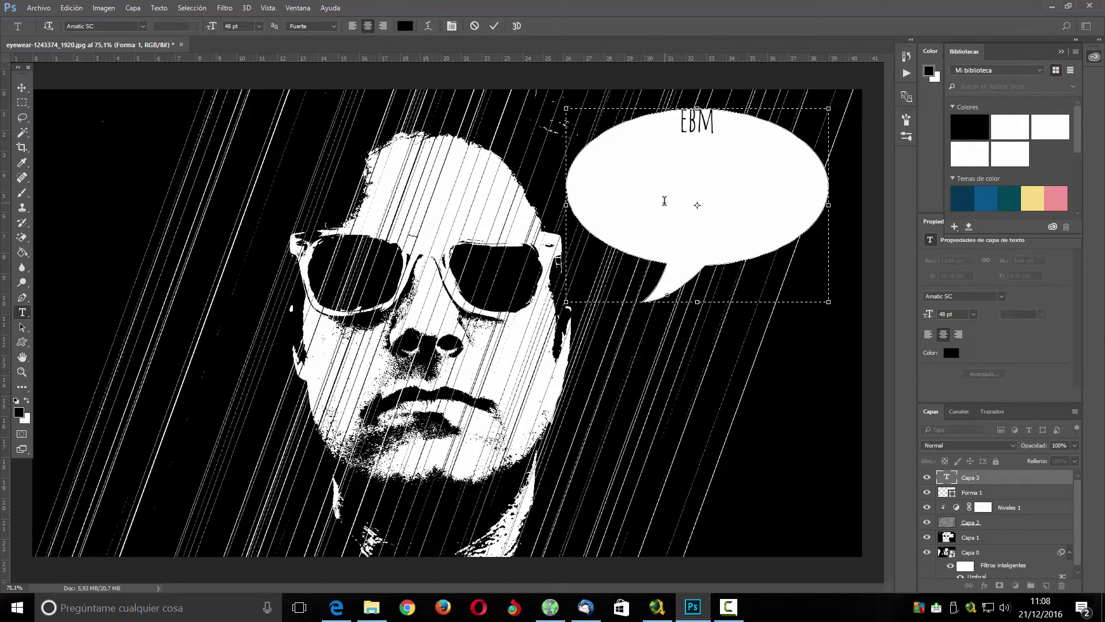
pyautogui.press('Return')
pyautogui.write('INFORMATICA')
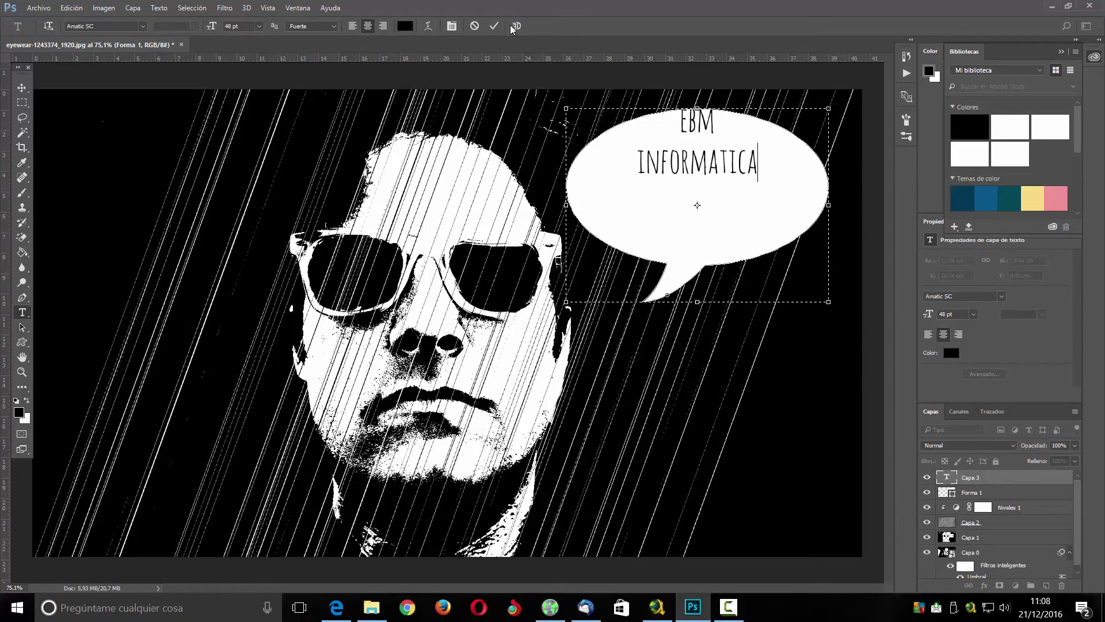
pyautogui.click(499, 29)
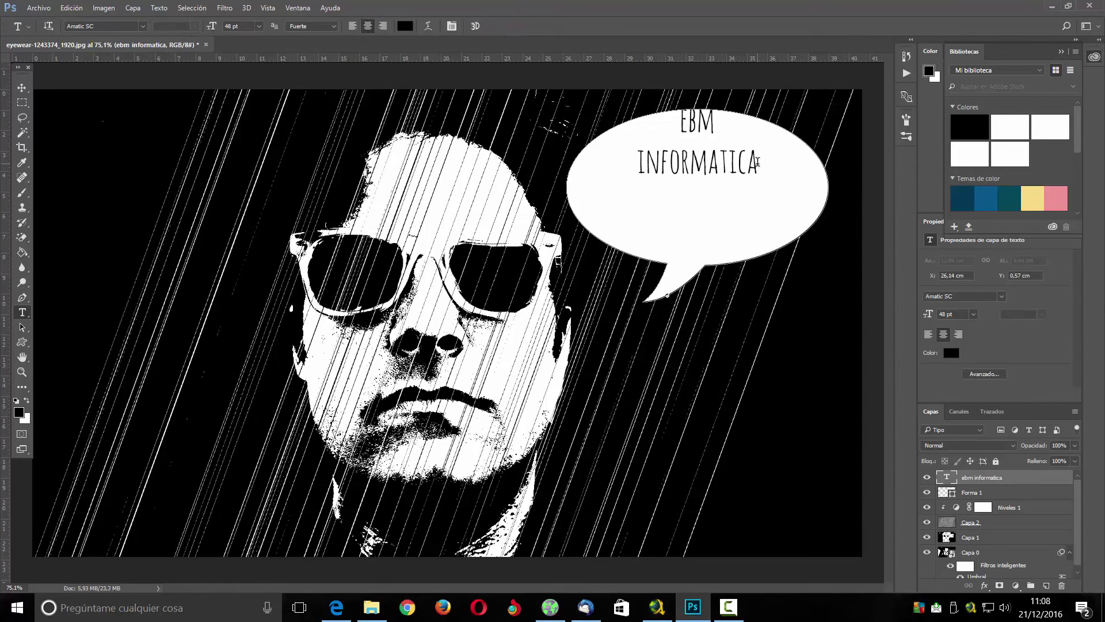
# Change all the bubble text to the AngryChalk font
pyautogui.click(758, 162)
pyautogui.hotkey('ctrl', 'a')
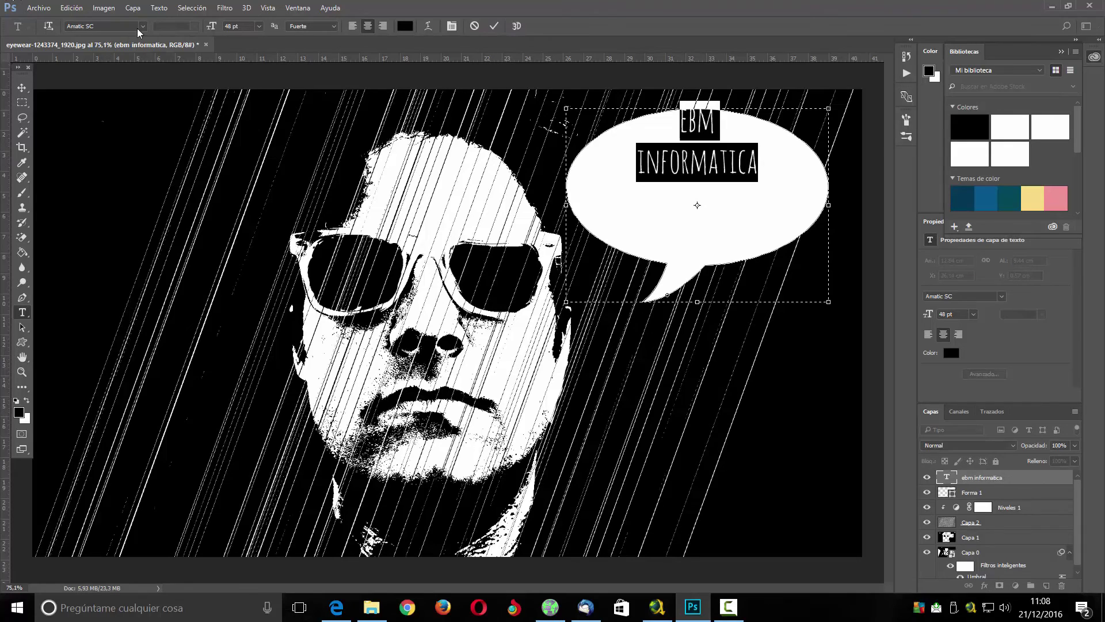
pyautogui.click(143, 27)
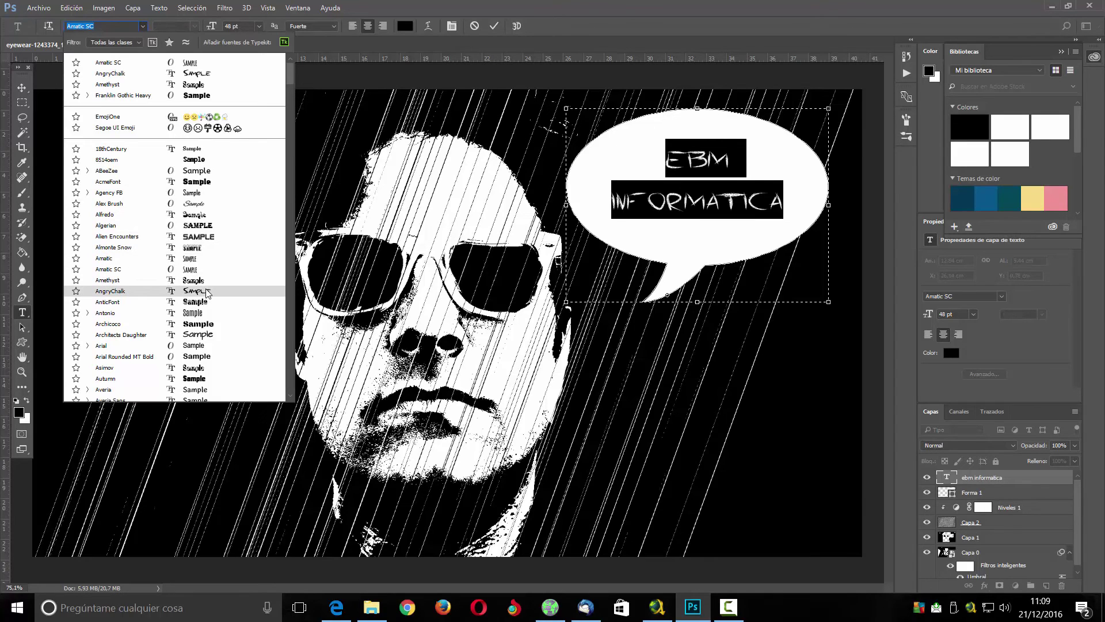
pyautogui.click(208, 292)
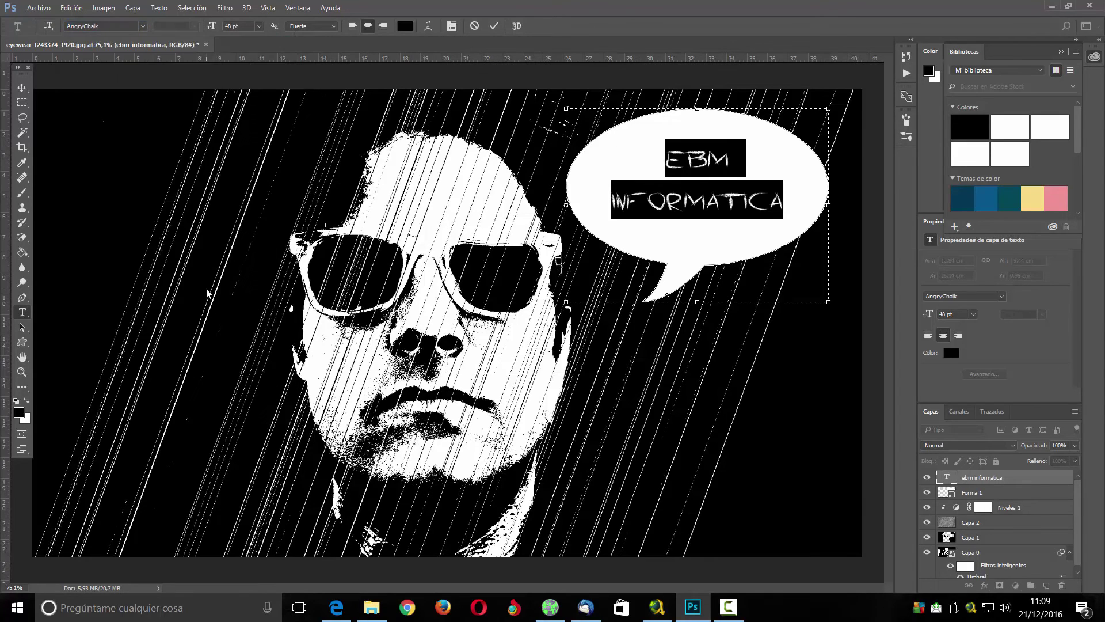
pyautogui.click(496, 27)
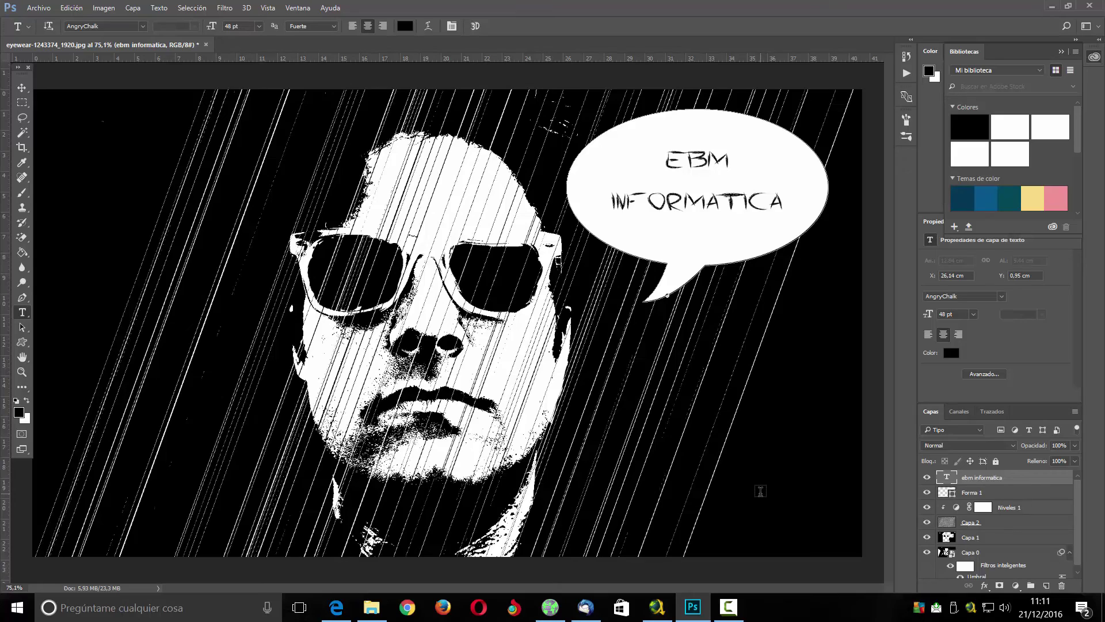